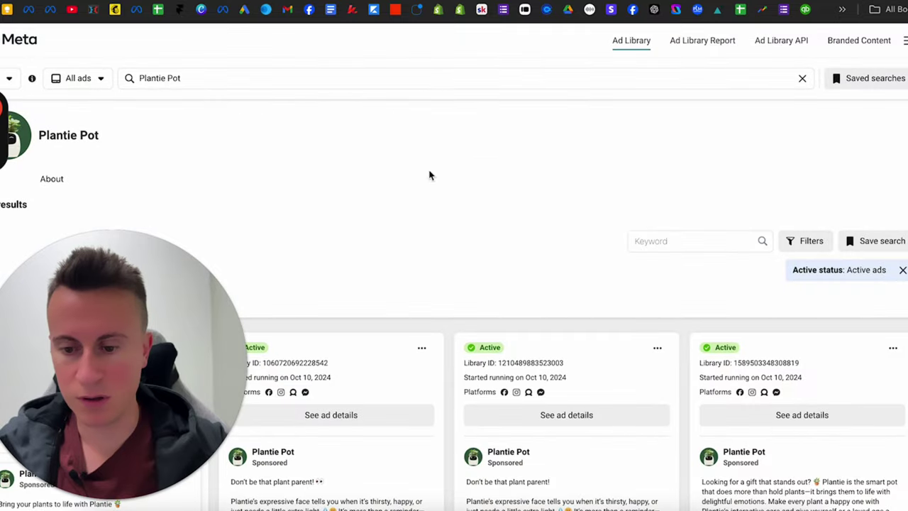
Review Plantie Pot's active ads and the store's monthly traffic trend, and close the page transparency details
scroll(429, 175, "down", 2)
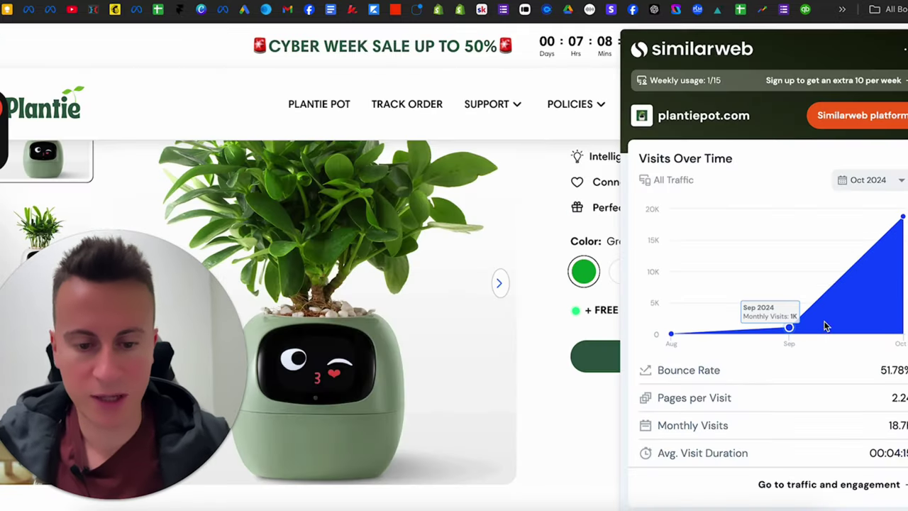
mouse_move(872, 246)
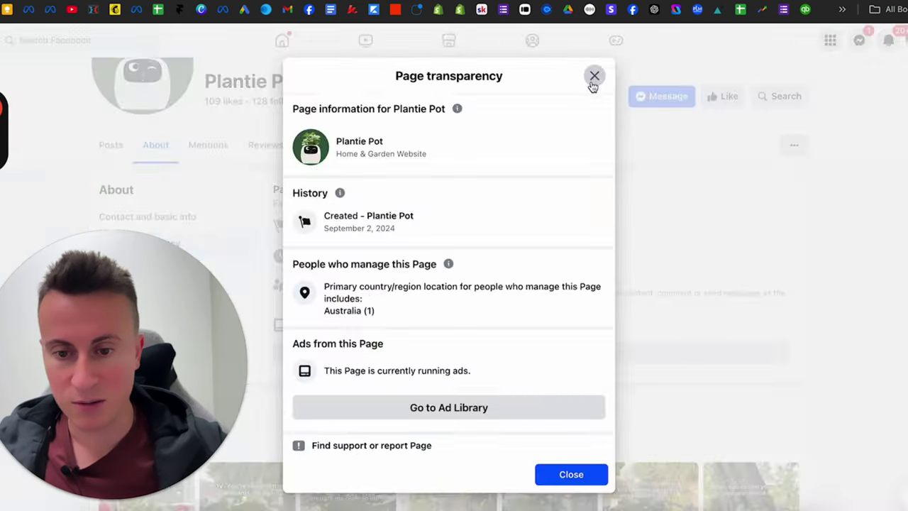
left_click(594, 78)
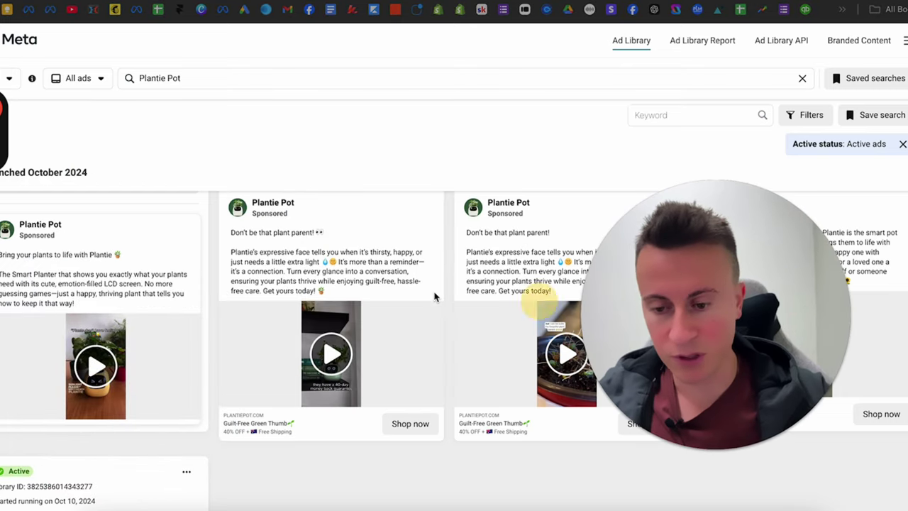
Play Plantie Pot's "Bring your plants to life with Plantie" video ad in the Meta Ad Library
scroll(448, 286, "up", 5)
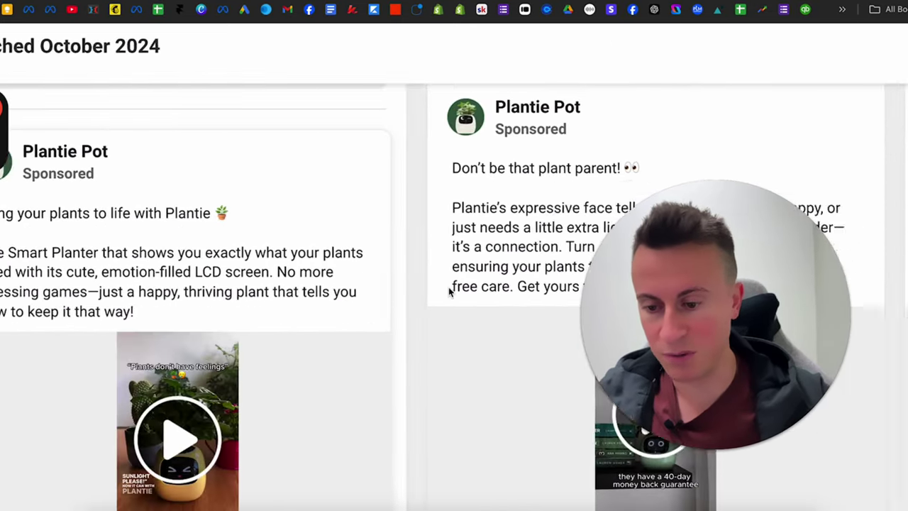
scroll(448, 287, "down", 3)
left_click(250, 288)
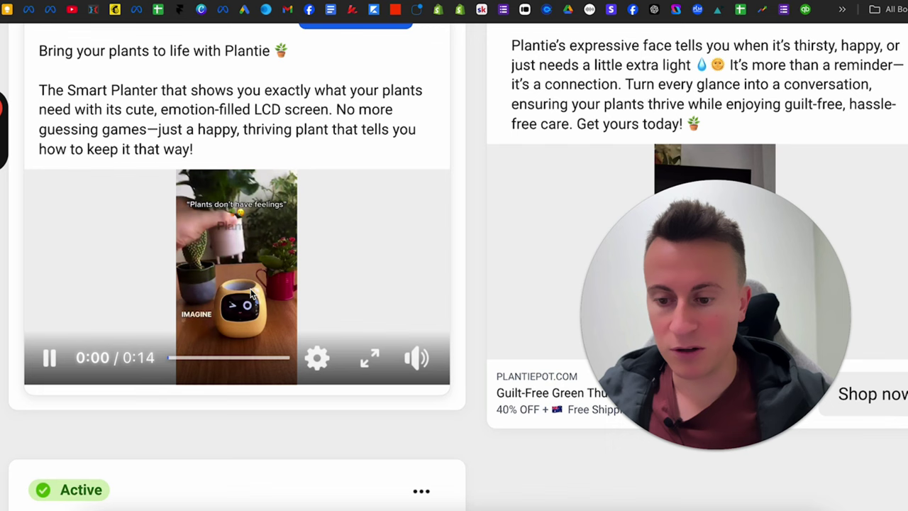
mouse_move(415, 361)
left_click(414, 320)
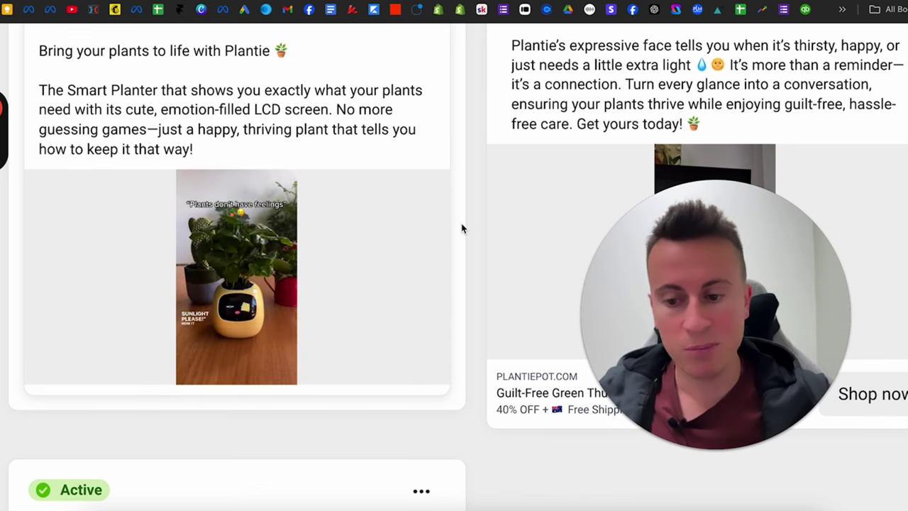
scroll(461, 222, "up", 5, "ctrl")
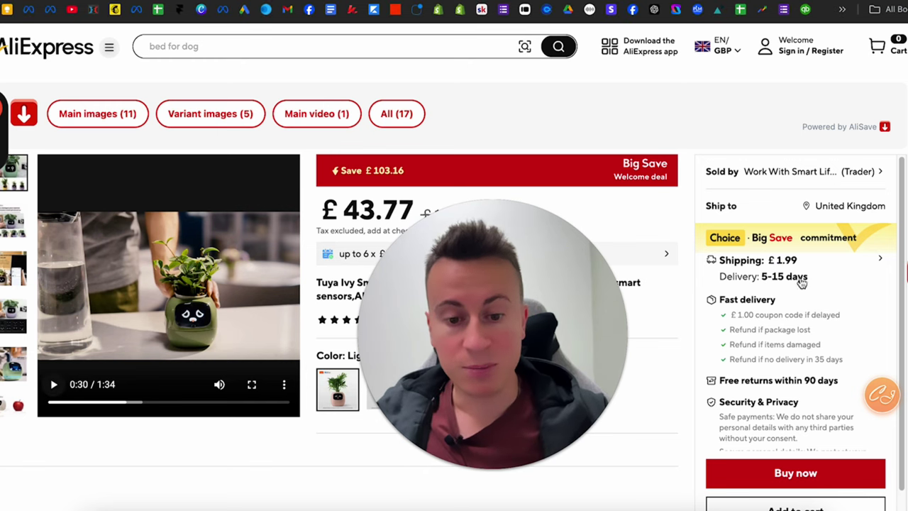
Examine the Plantie Smart Pot's sale price and product details on the Plantie store
left_click_drag(544, 325, 168, 376)
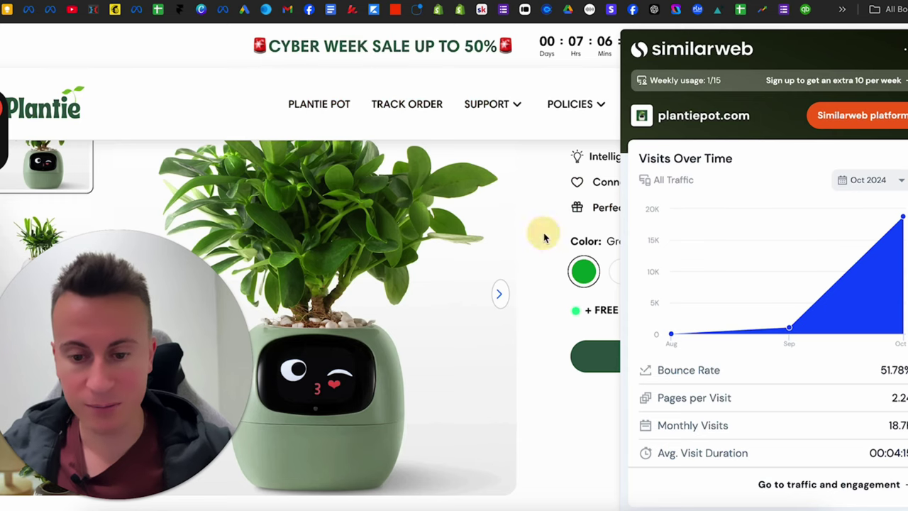
left_click(545, 237)
scroll(609, 251, "up", 3)
left_click_drag(571, 241, 629, 241)
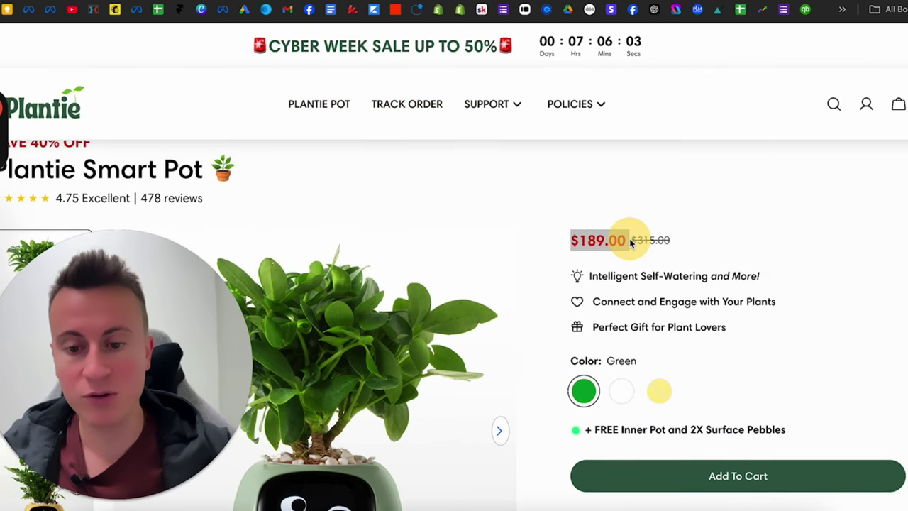
scroll(655, 265, "down", 1)
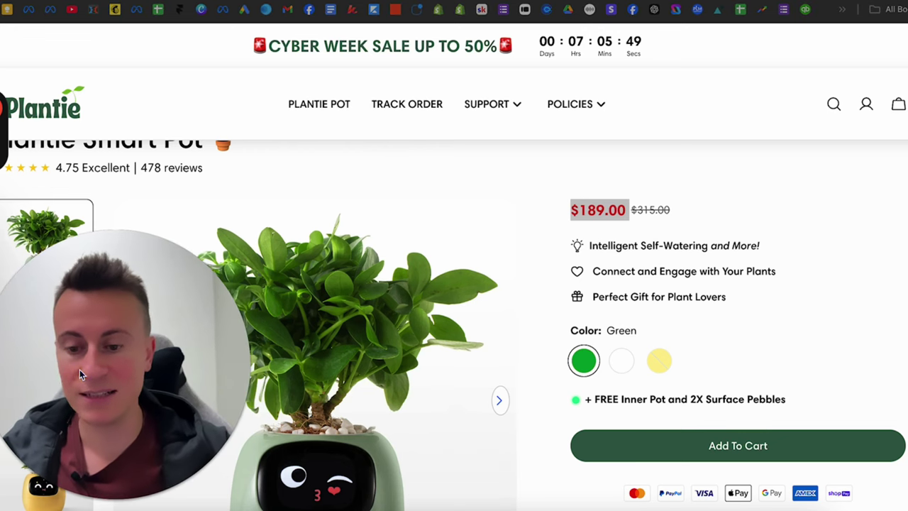
scroll(299, 372, "down", 2)
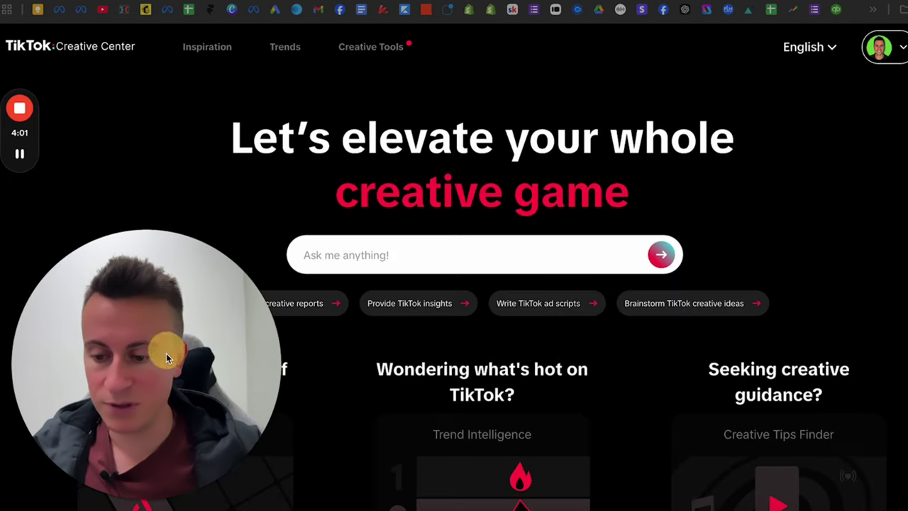
Open the Top Ads Dashboard in TikTok Creative Center and bring up its ad filters
left_click(114, 497)
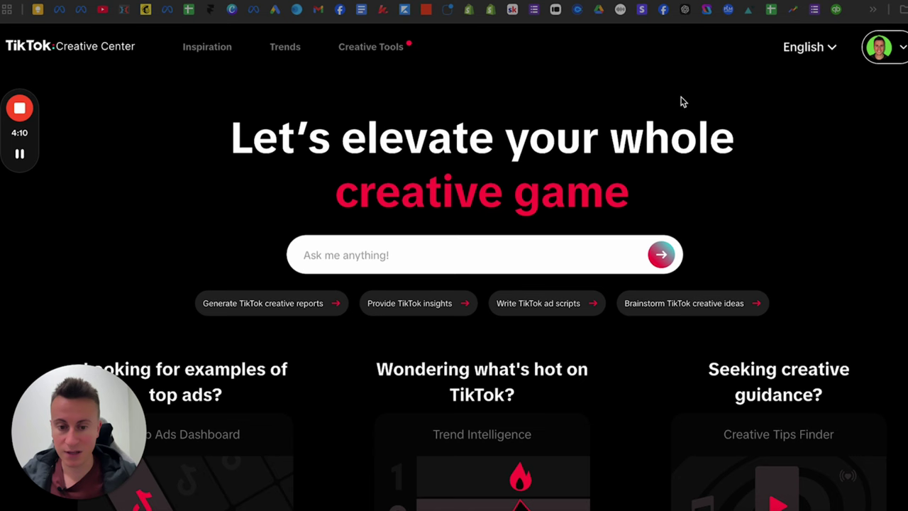
scroll(442, 257, "down", 2)
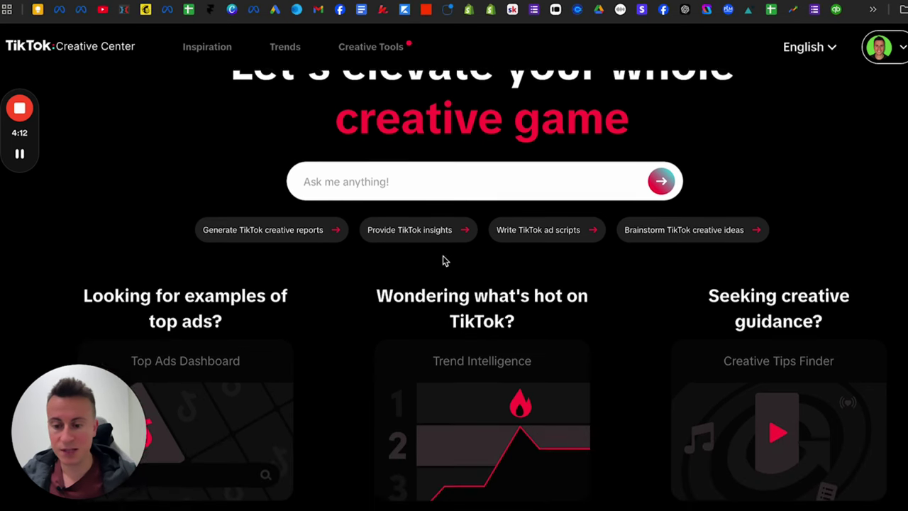
scroll(442, 259, "down", 5)
left_click(213, 359)
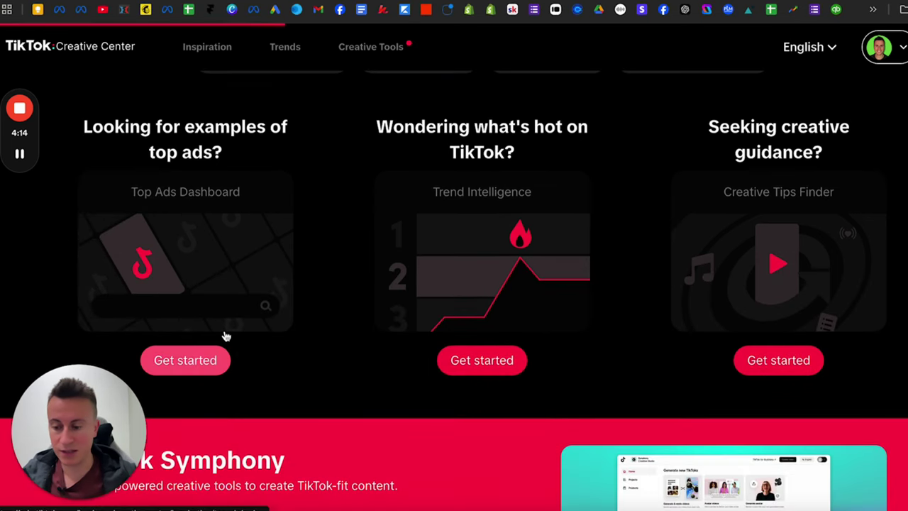
scroll(362, 274, "down", 5)
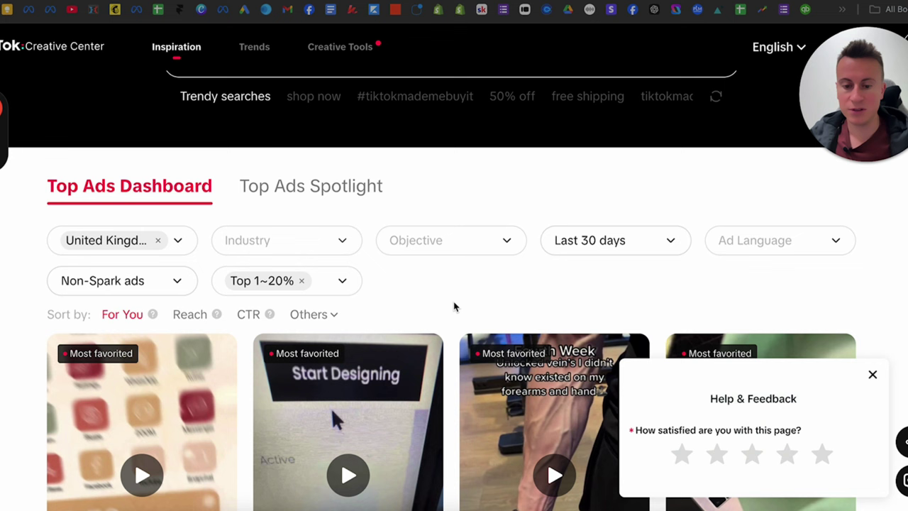
Replace the United Kingdom region filter with United States, searching the region list for "united"
left_click(159, 243)
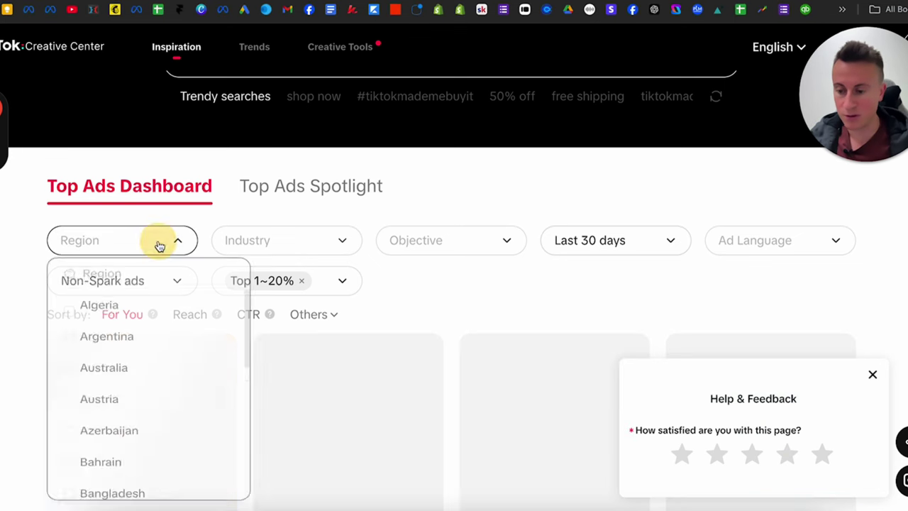
left_click(108, 280)
type("united")
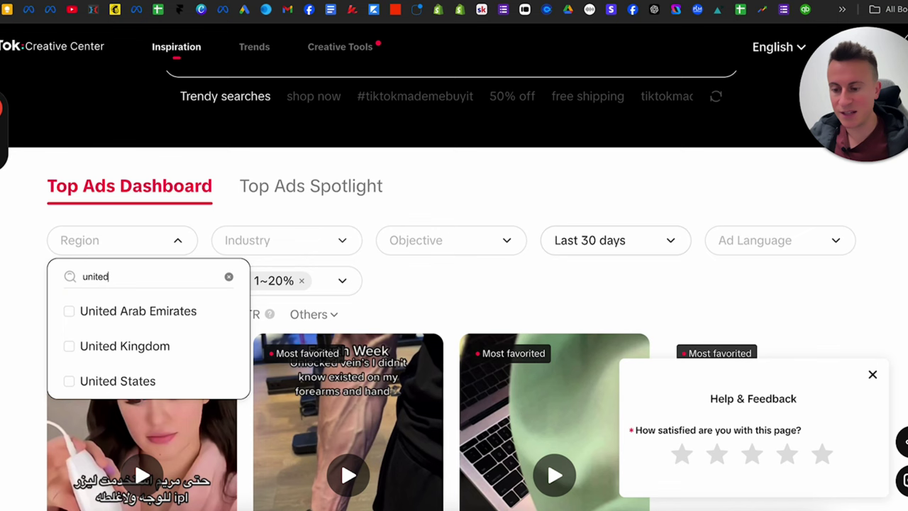
left_click(69, 380)
left_click(425, 185)
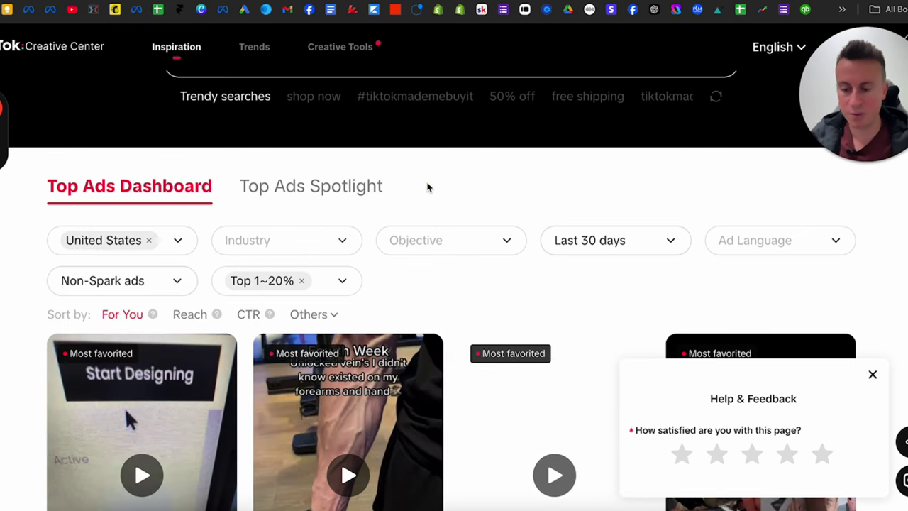
Filter the top ads by the Baby, Kids & Maternity industry
left_click(320, 243)
scroll(275, 338, "down", 3)
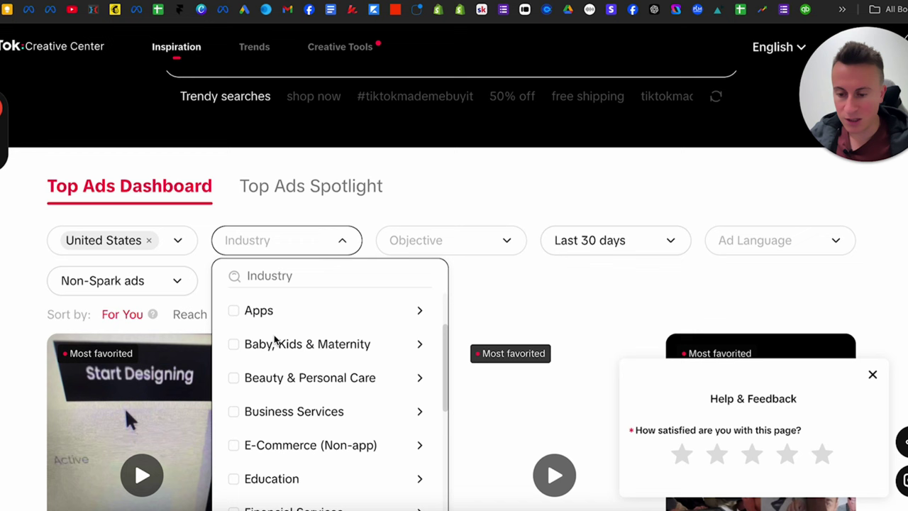
left_click(232, 344)
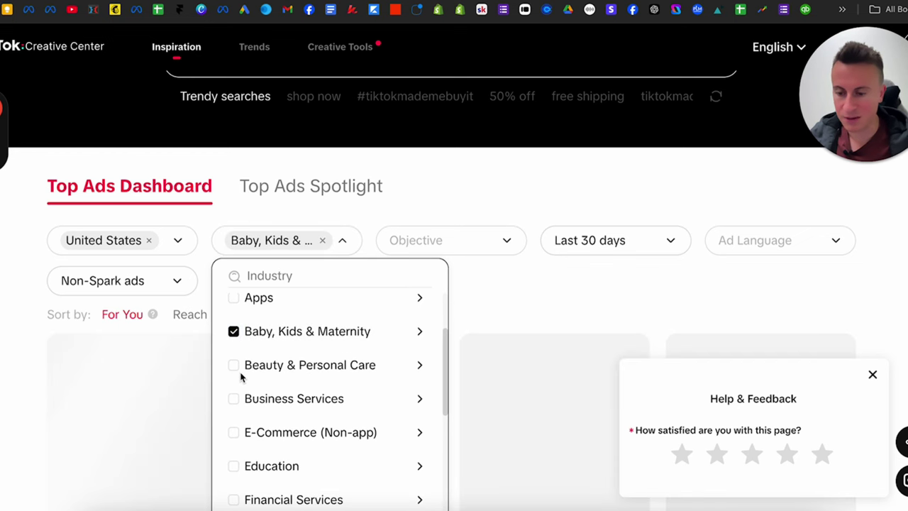
scroll(240, 377, "down", 1)
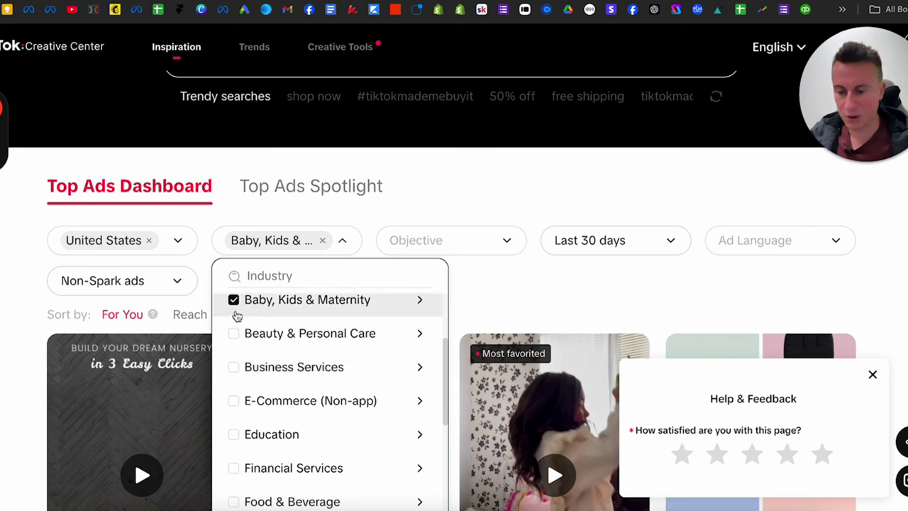
Add Pets to the industry filter, briefly including Household Products before removing it again
scroll(234, 333, "down", 1)
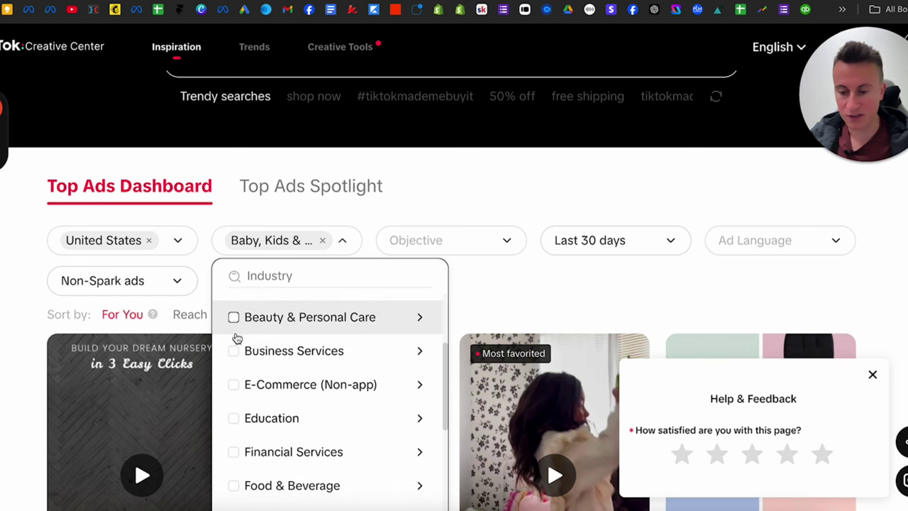
scroll(237, 338, "down", 4)
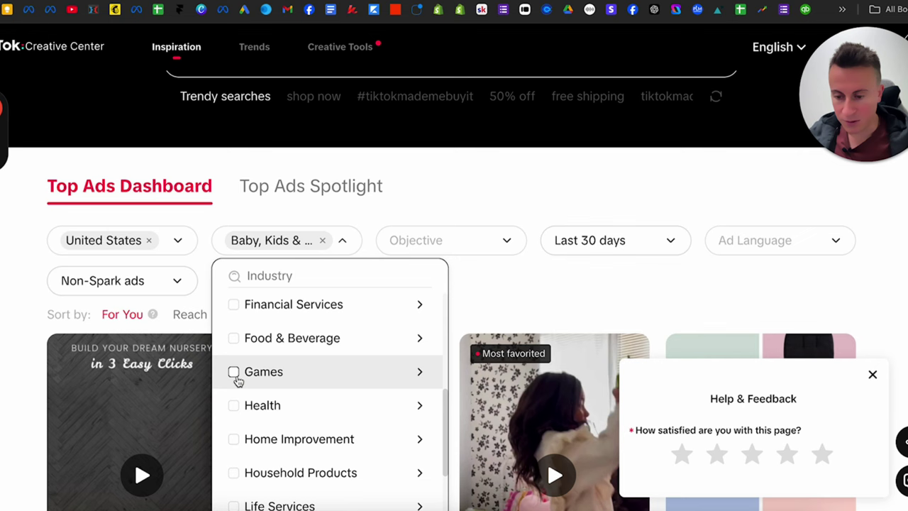
scroll(236, 377, "down", 2)
scroll(237, 358, "down", 2)
left_click(234, 336)
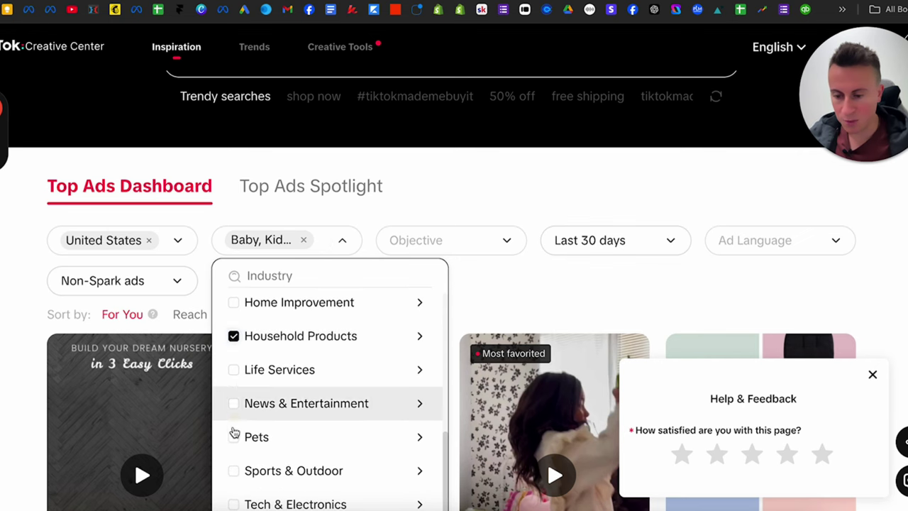
left_click(234, 438)
left_click(234, 338)
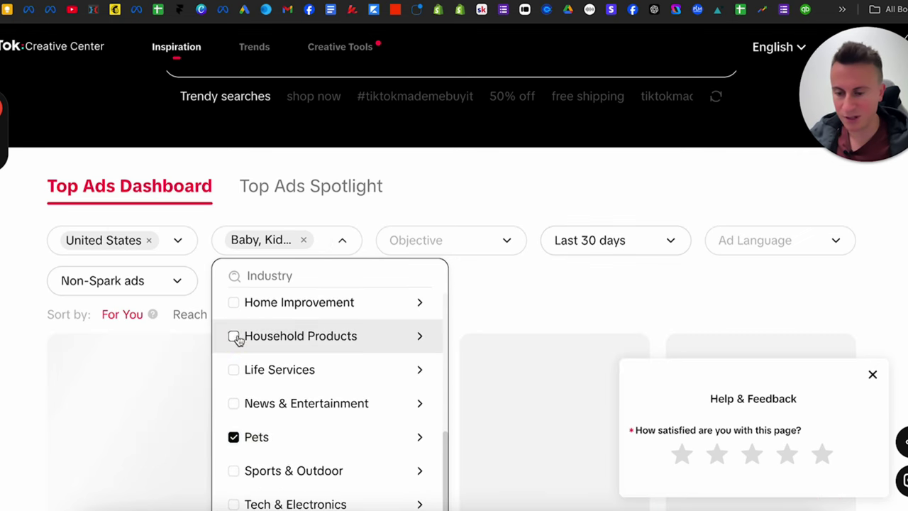
scroll(297, 377, "down", 2)
scroll(296, 379, "down", 2)
scroll(297, 378, "up", 5)
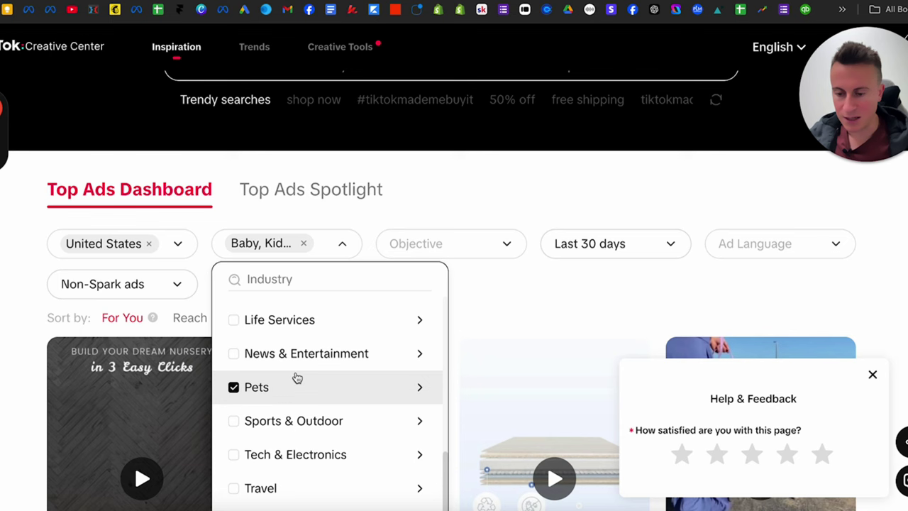
left_click(427, 203)
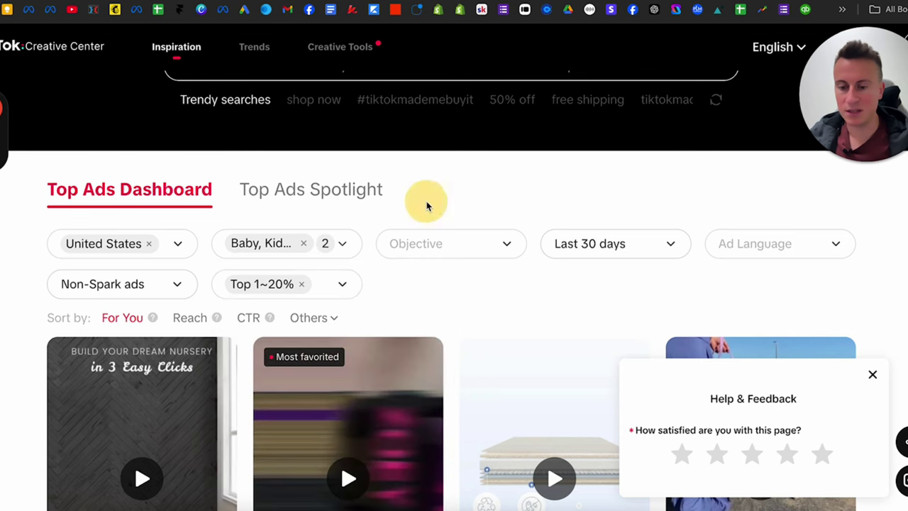
Set the ad objective filter to Conversions and Product sales
left_click(480, 244)
scroll(415, 336, "down", 1)
left_click(402, 346)
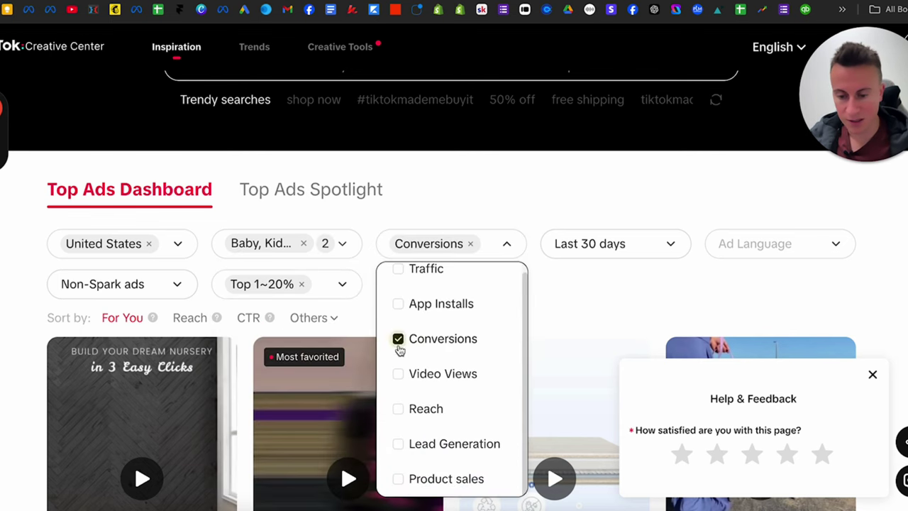
scroll(408, 417, "down", 1)
left_click(399, 442)
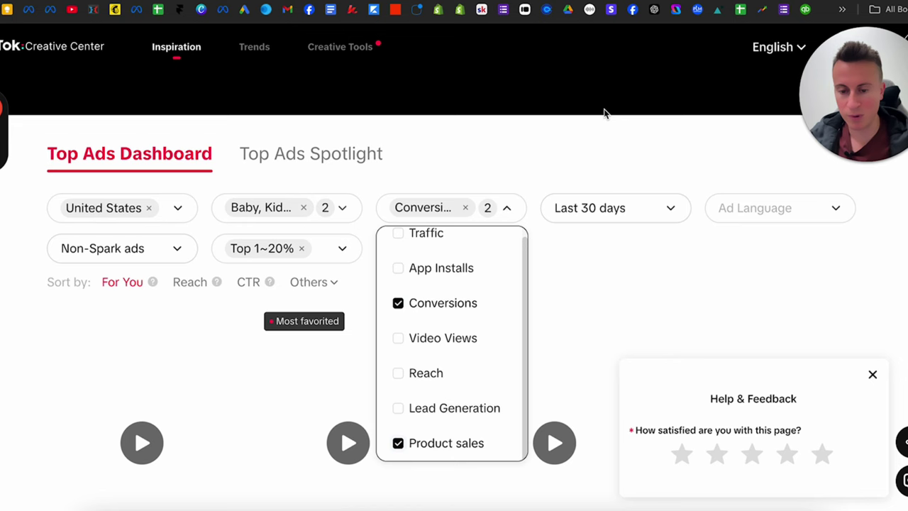
Limit the ads to the last 7 days and dismiss the Help & Feedback survey
left_click(594, 208)
left_click(588, 248)
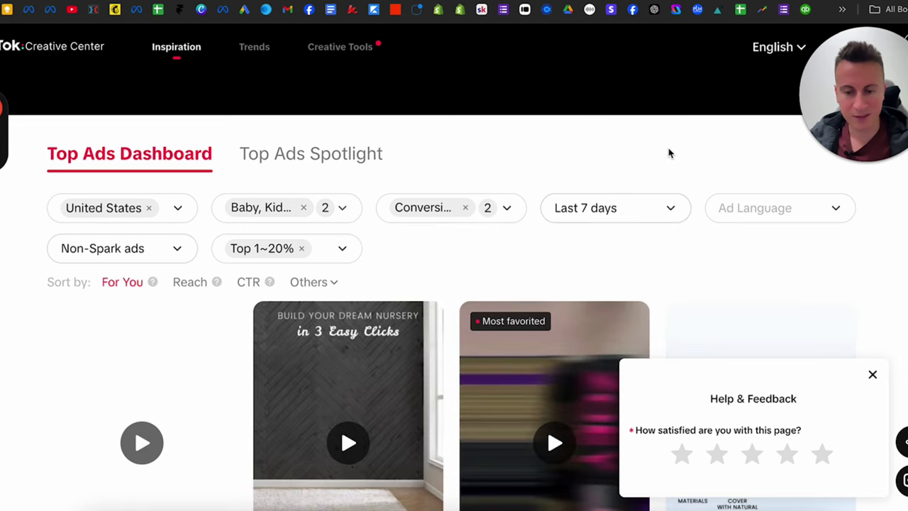
left_click(872, 375)
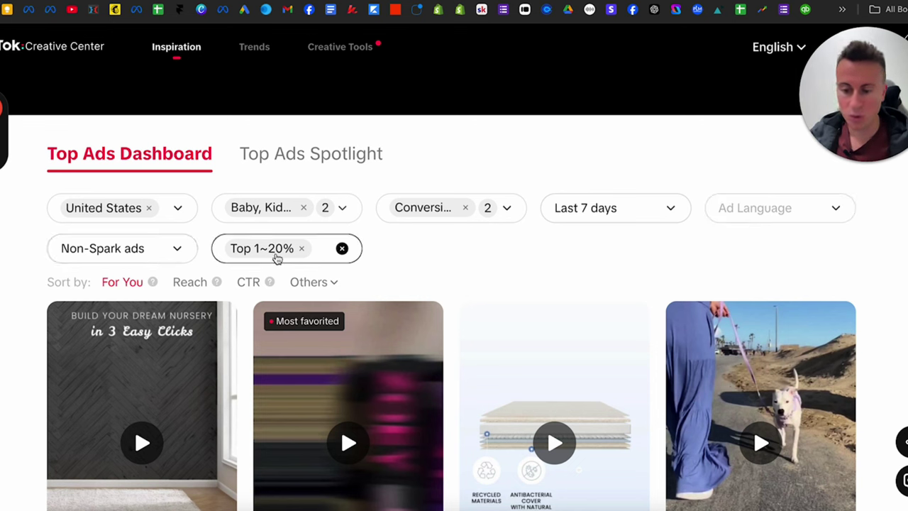
Sort the ads by CTR and examine the CTR ranking and budget level of the apetsplanet pet travel ad
left_click(250, 284)
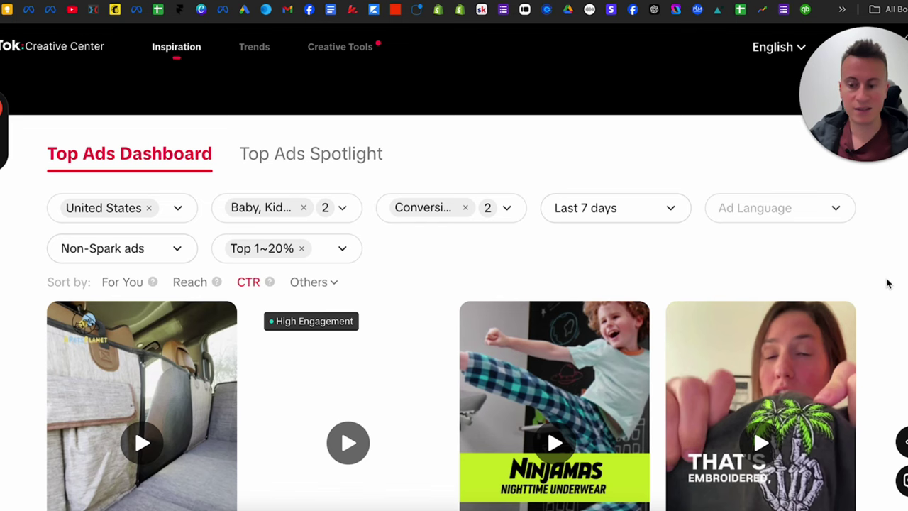
scroll(26, 380, "down", 3)
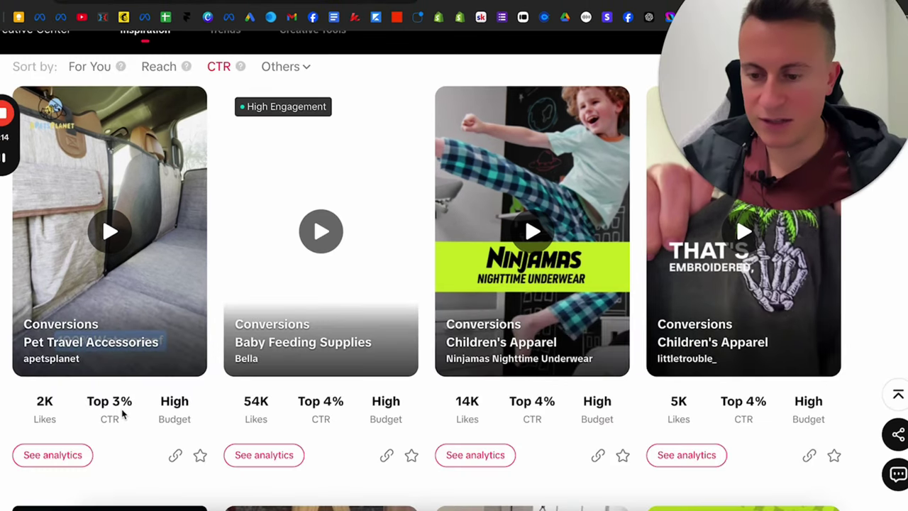
double_click(98, 401)
double_click(175, 402)
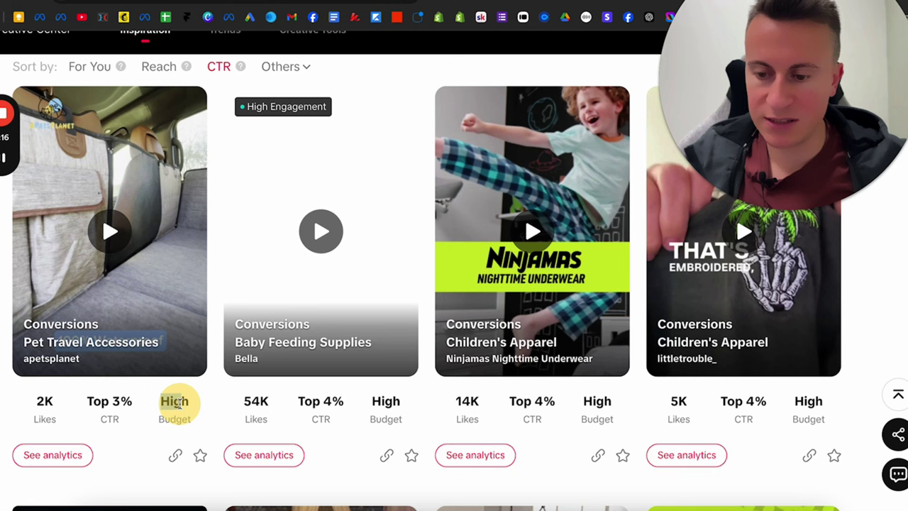
left_click(187, 416, "shift")
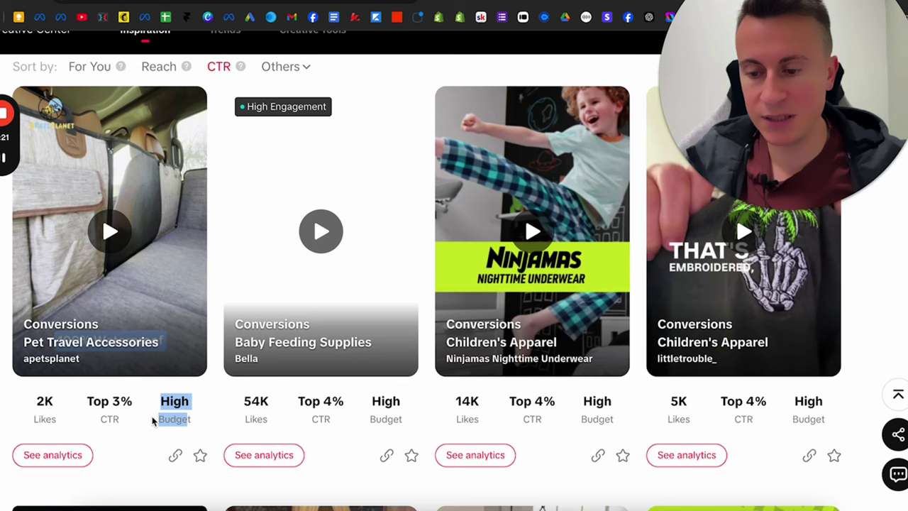
Preview the apetsplanet pet travel ad video and examine how it presents the backseat extender
mouse_move(119, 296)
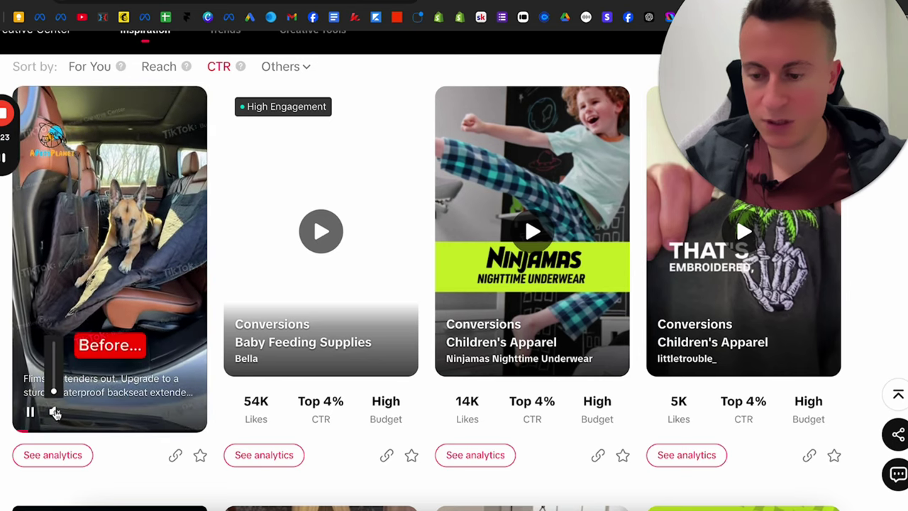
mouse_move(55, 408)
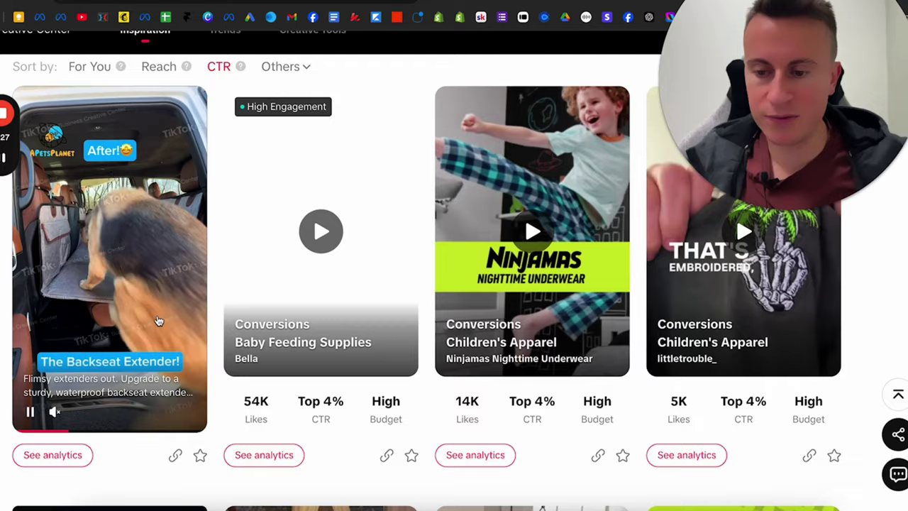
scroll(158, 321, "up", 3)
scroll(158, 321, "left", 3)
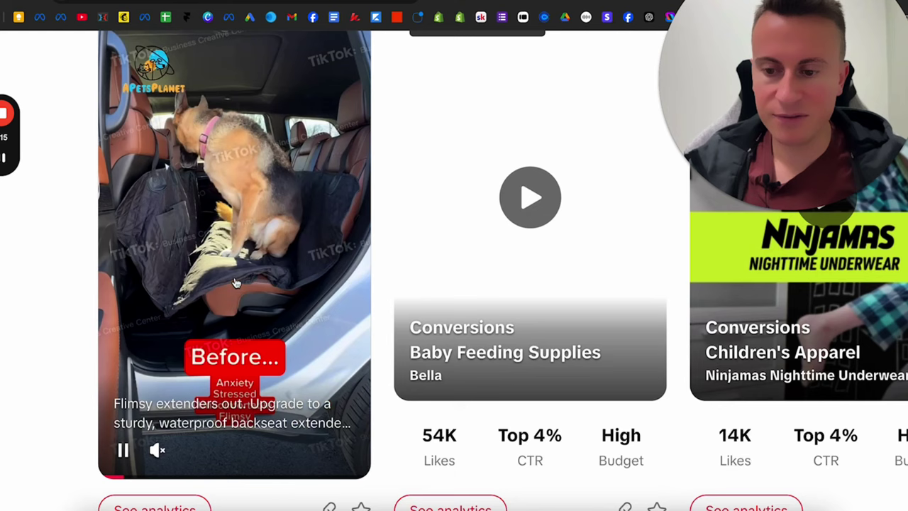
scroll(378, 248, "up", 2)
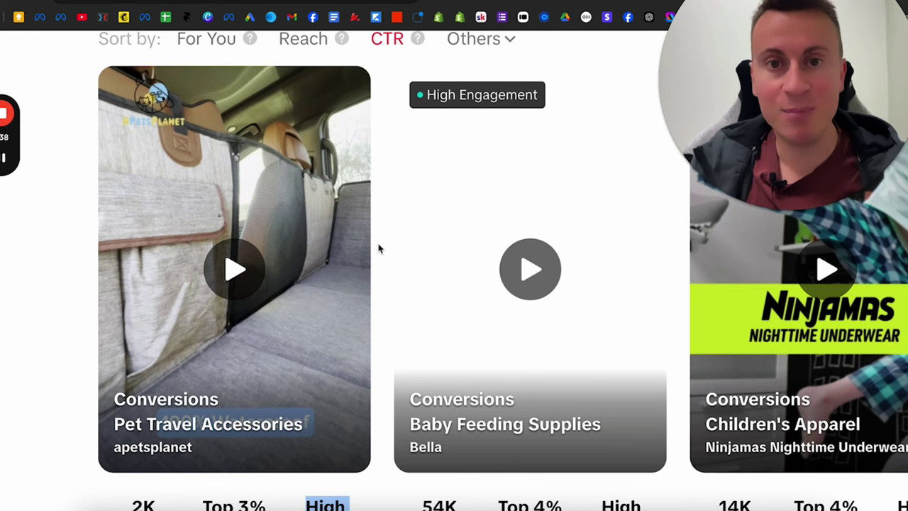
mouse_move(248, 295)
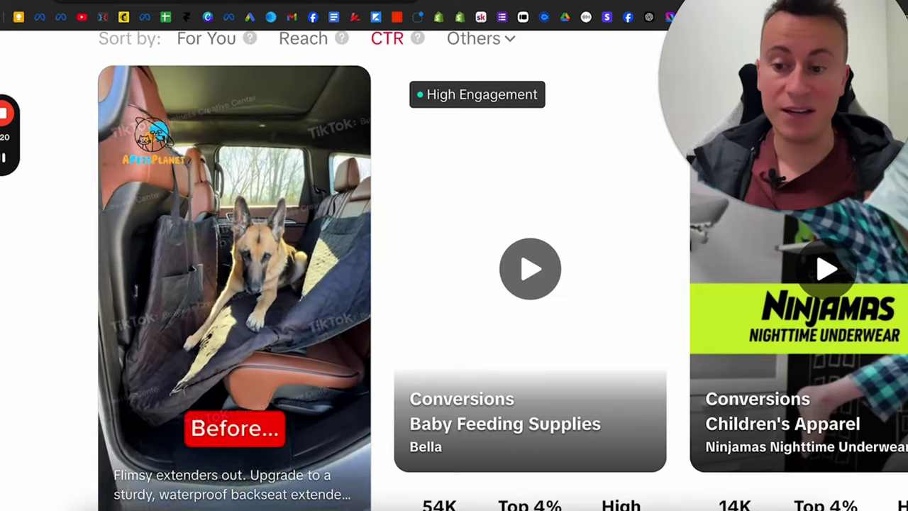
scroll(453, 284, "down", 3)
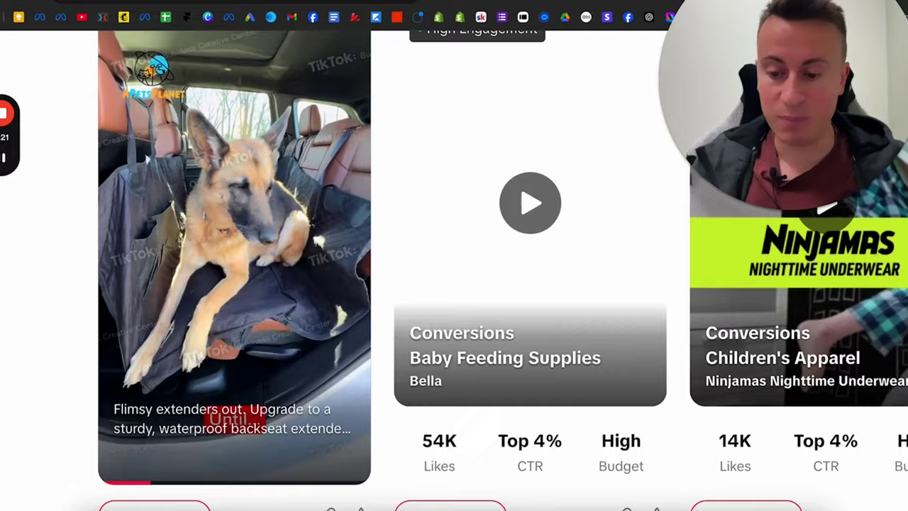
scroll(454, 283, "up", 2)
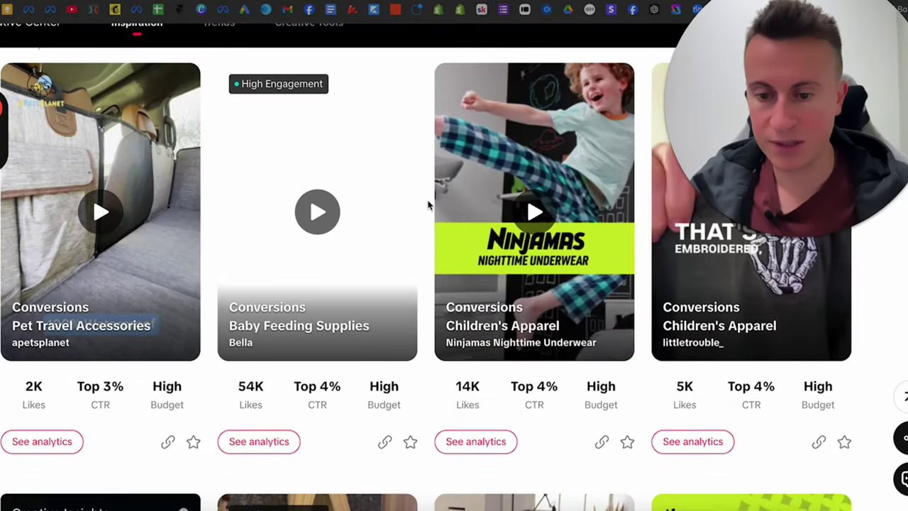
Browse the remaining CTR-sorted ads and compare their categories, CTR rankings and budget levels
scroll(428, 205, "down", 5)
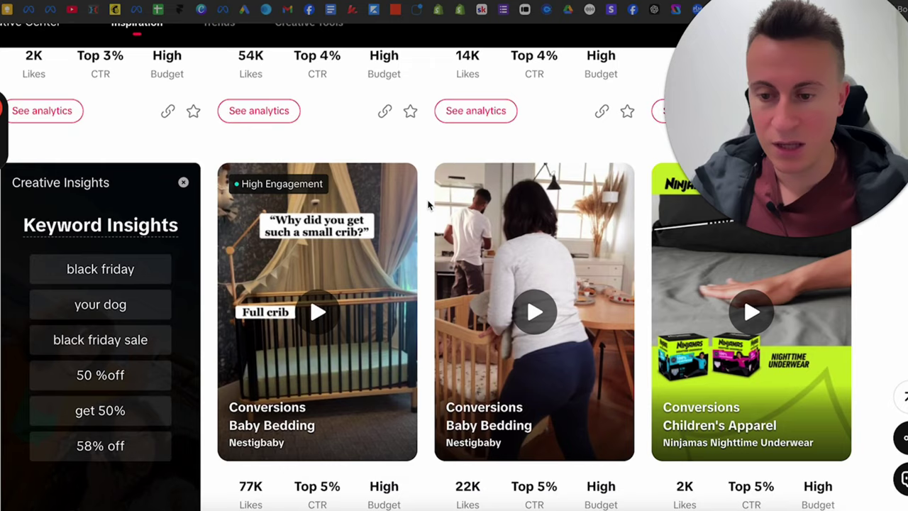
scroll(427, 205, "down", 1)
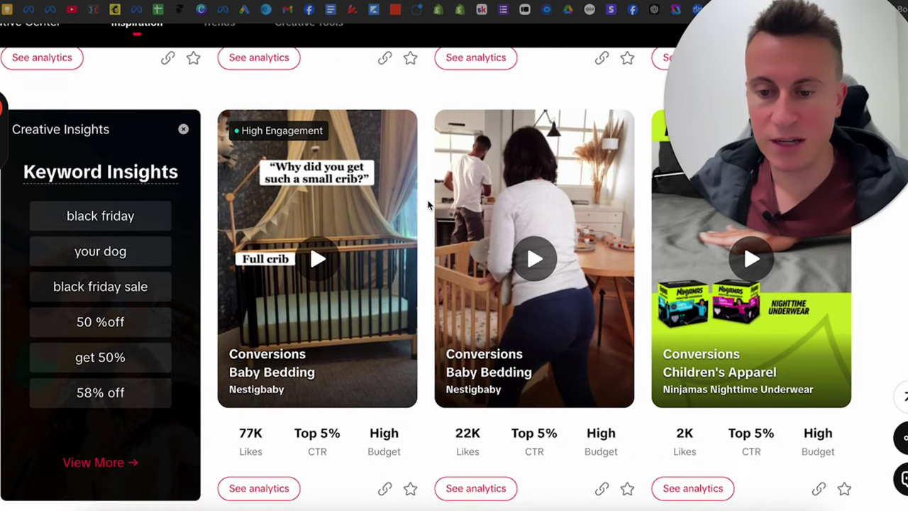
scroll(428, 205, "down", 1)
scroll(427, 216, "down", 1)
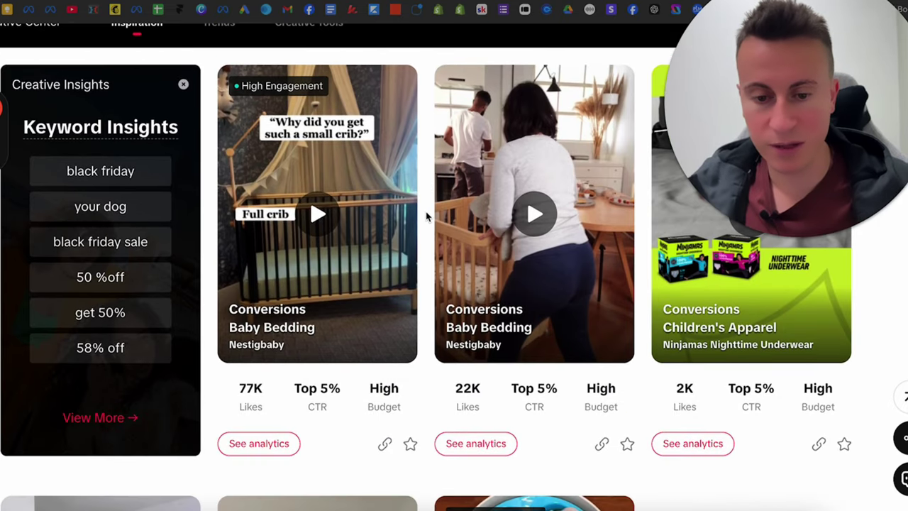
scroll(427, 216, "down", 2)
scroll(427, 216, "down", 5)
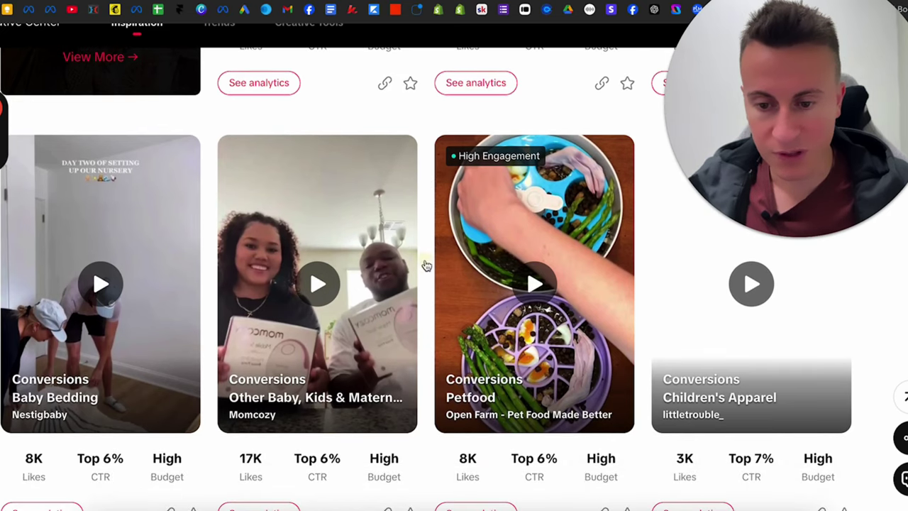
Preview the Open Farm petfood ad and open its analytics
mouse_move(525, 290)
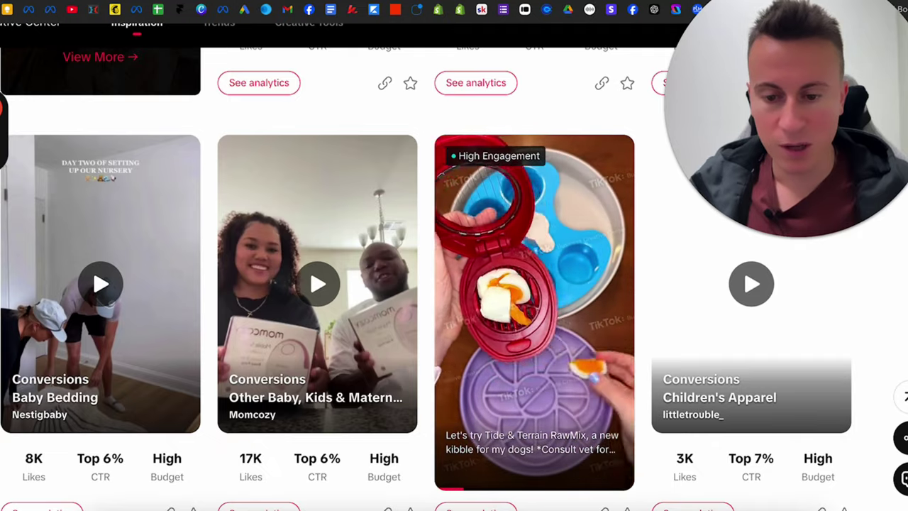
scroll(425, 279, "down", 1)
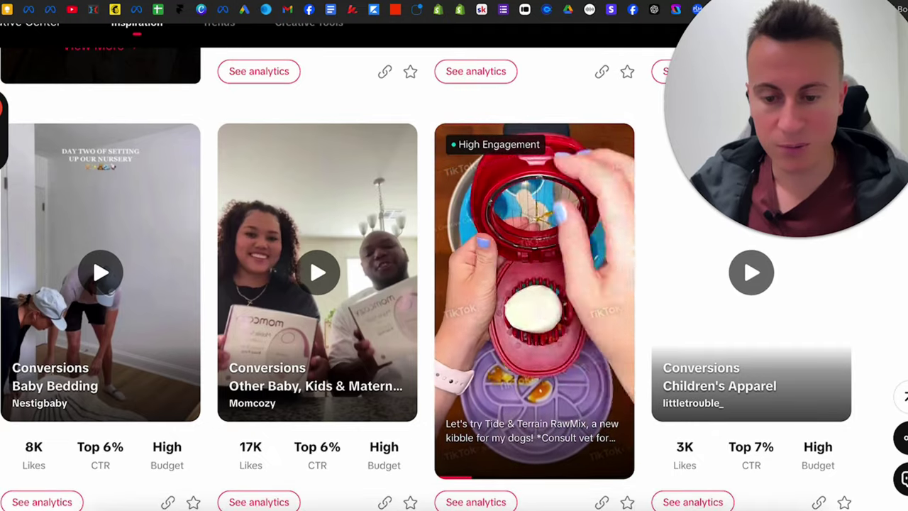
scroll(531, 284, "down", 1)
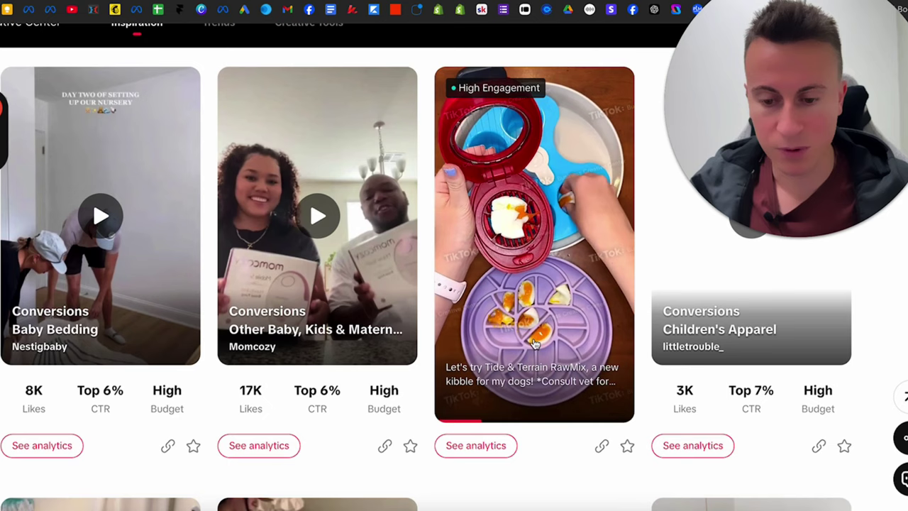
mouse_move(606, 402)
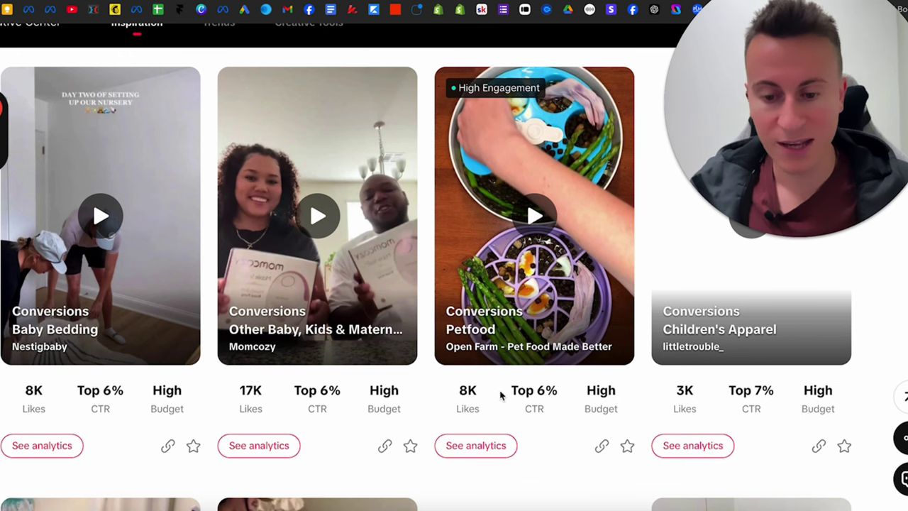
left_click(475, 446)
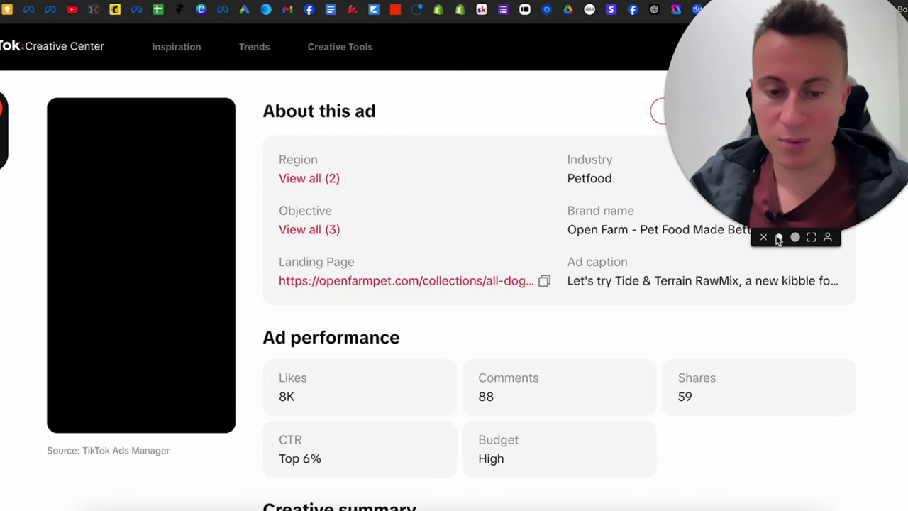
left_click(778, 238)
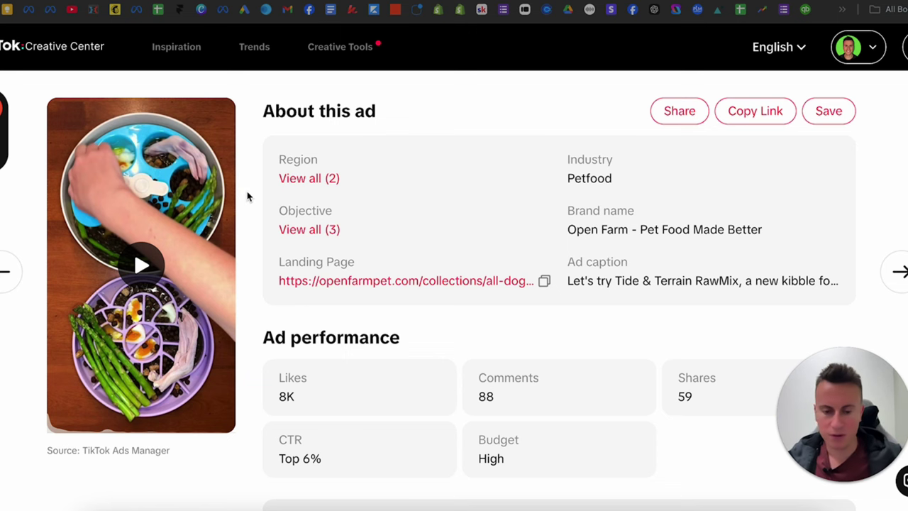
Select the full script text in the Open Farm ad's video analysis for copying
scroll(250, 238, "down", 5)
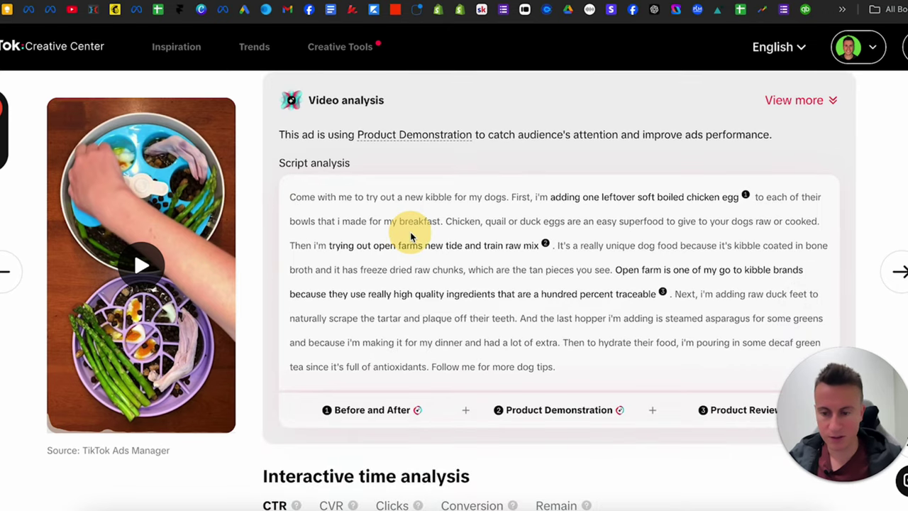
scroll(456, 266, "down", 1)
left_click(557, 342)
left_click_drag(557, 342, 280, 176)
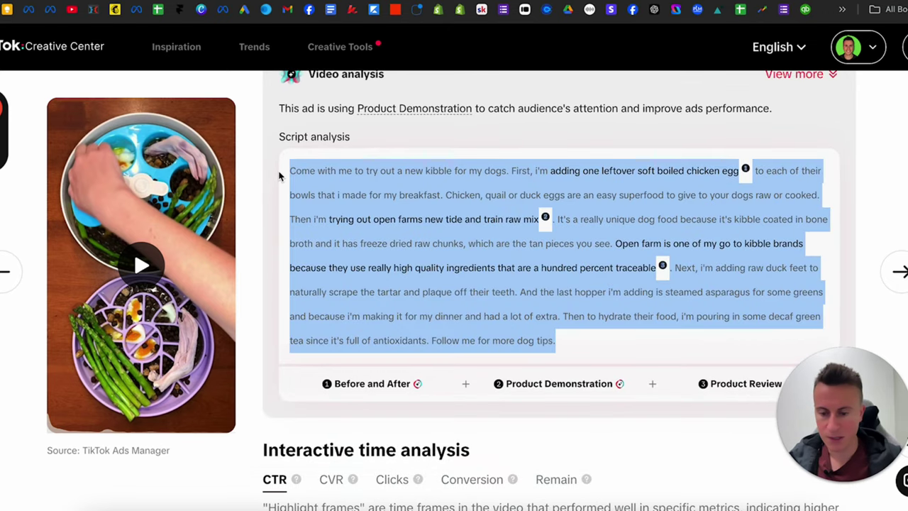
Switch to ChatGPT and start a message with "This is my ad script,"
left_click(677, 10)
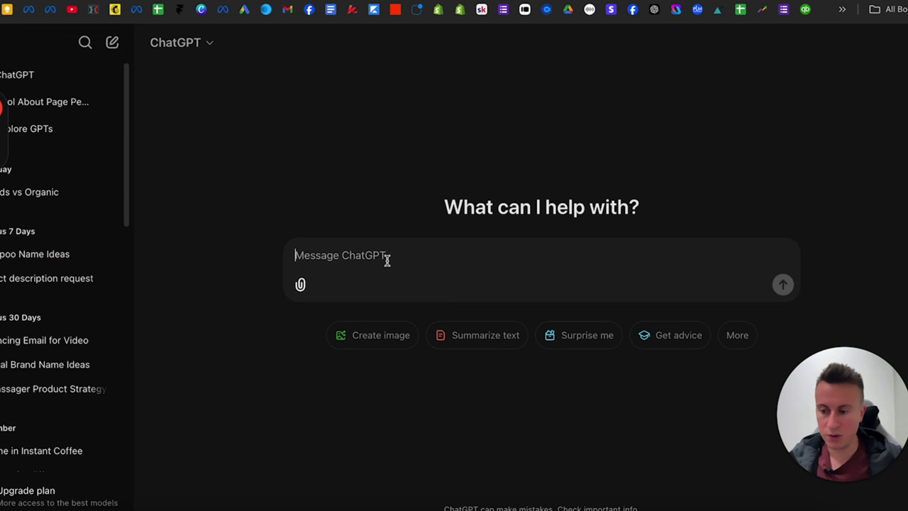
left_click(386, 257)
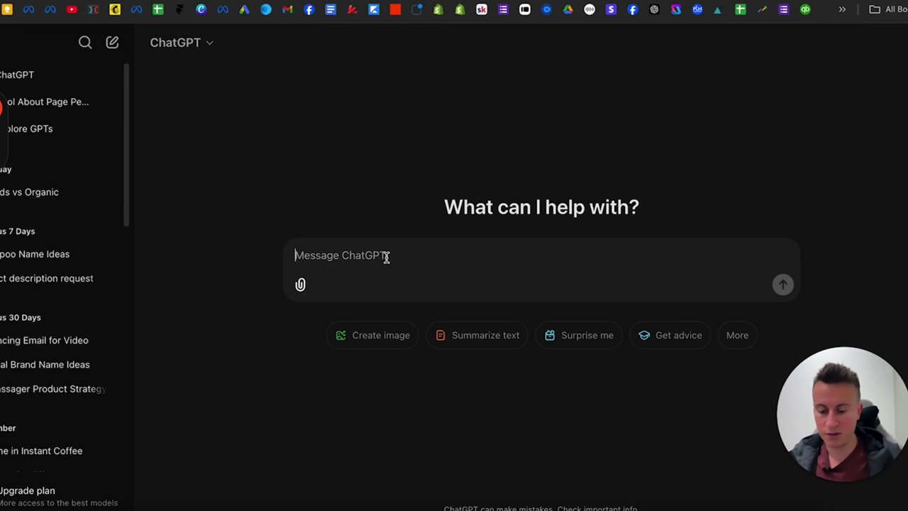
type("This is my")
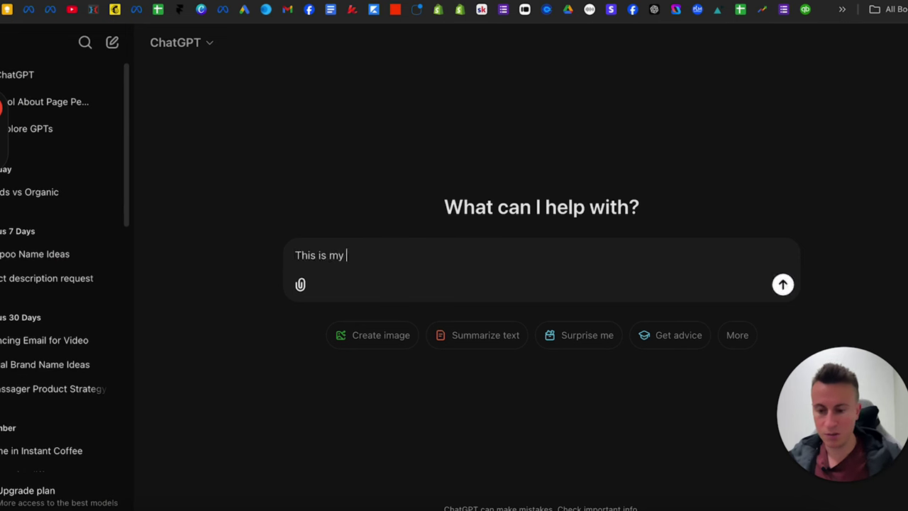
type(" ad script")
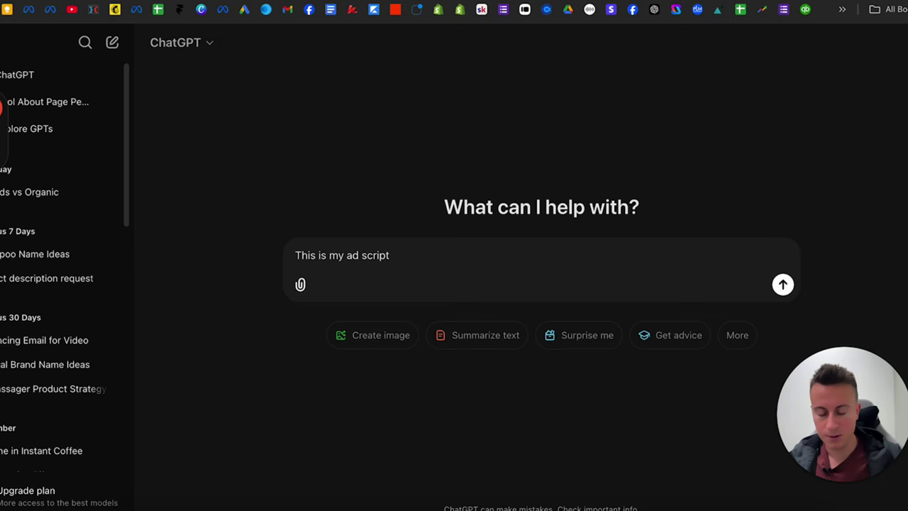
type(",")
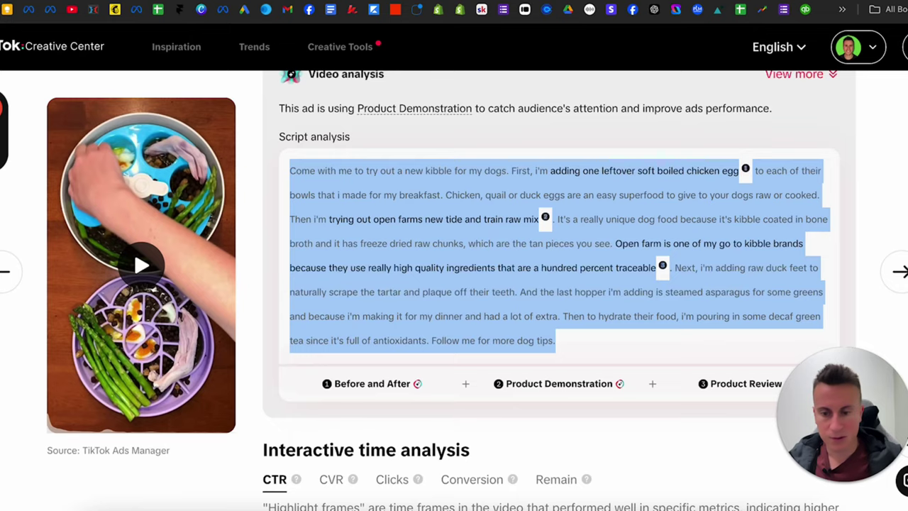
Return to TikTok Creative Center and examine the ad's CTR curve in the interactive time analysis
scroll(477, 309, "down", 5)
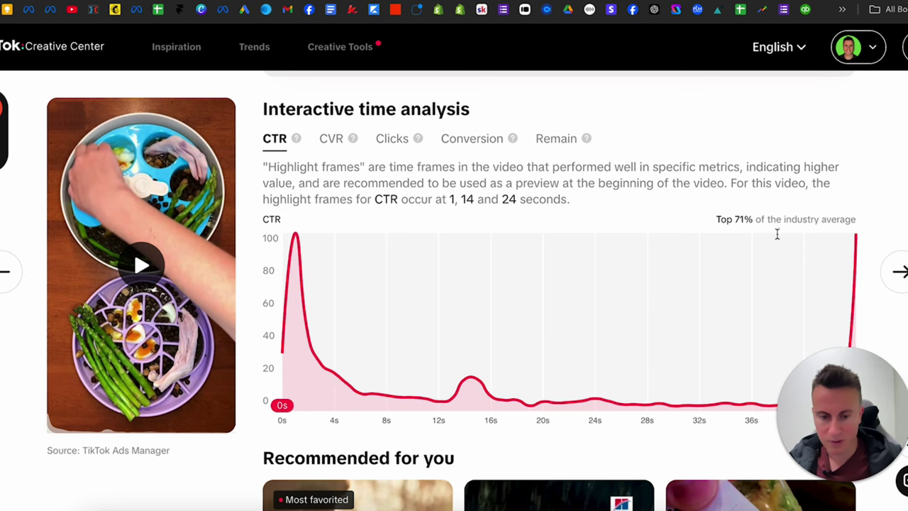
scroll(596, 239, "down", 1)
scroll(595, 239, "down", 2)
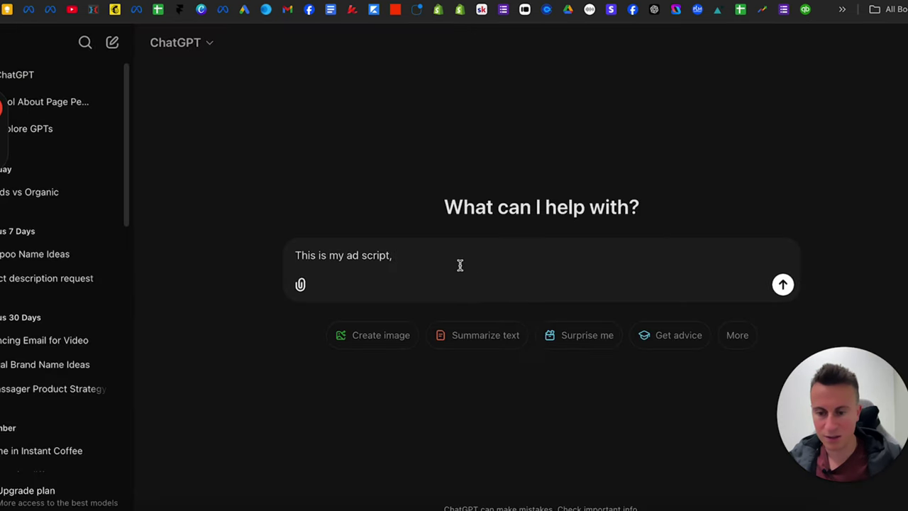
Continue the ChatGPT message with "the drop off in CTR is at the 3 second mark. Can you rewrite this to improve average watch time."
type("the ")
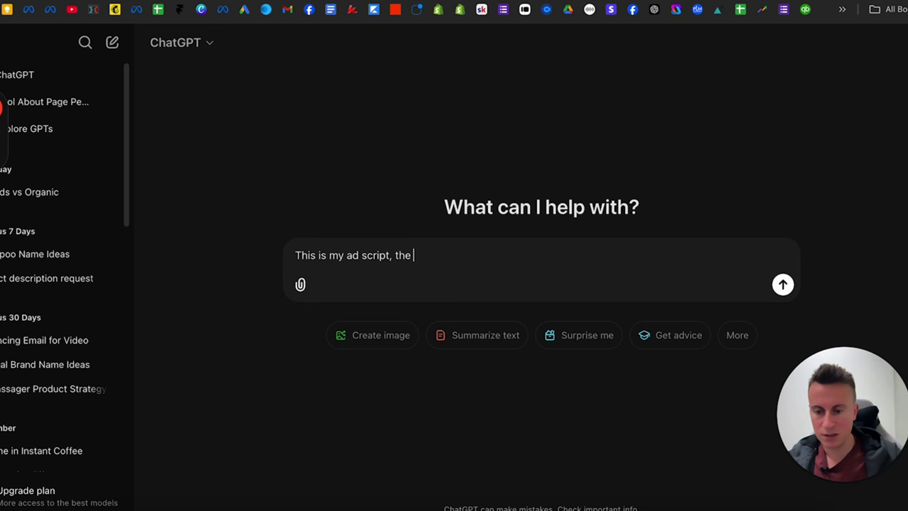
type("drop off")
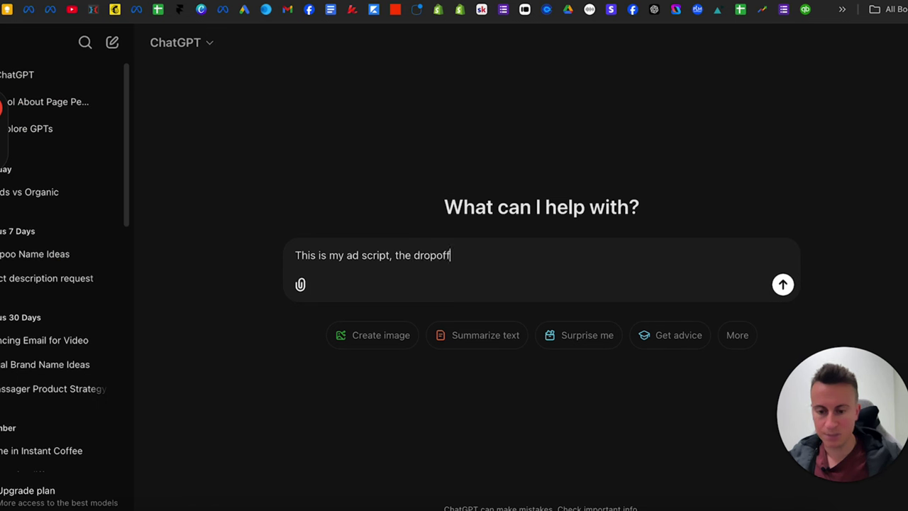
type(" in CTR is")
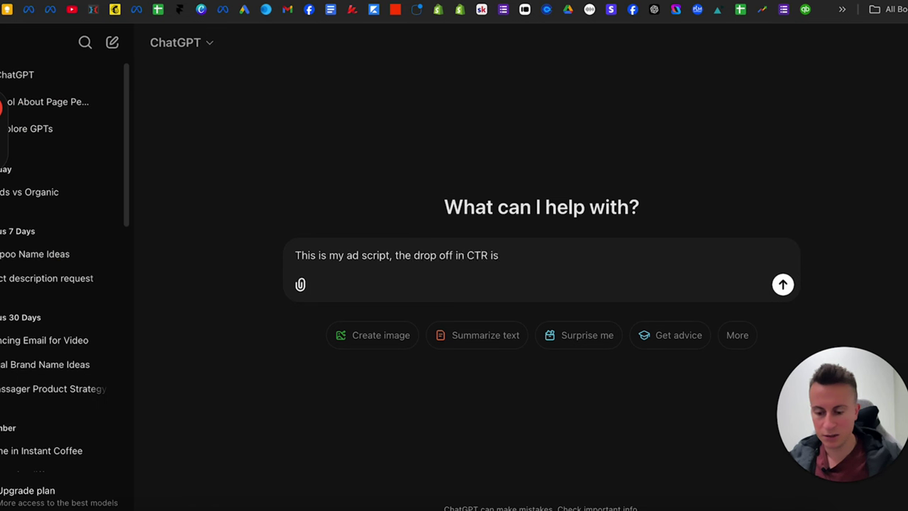
type(" at the 3 second")
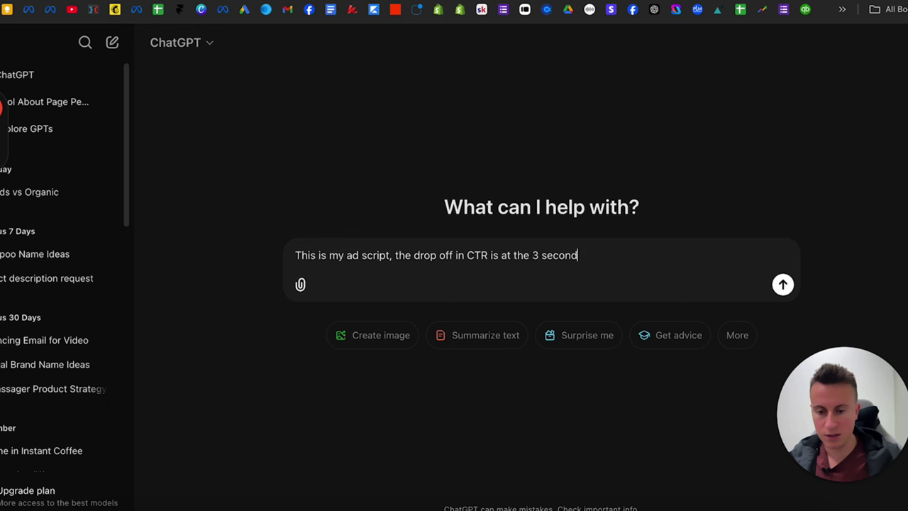
type(" mark. Can you ")
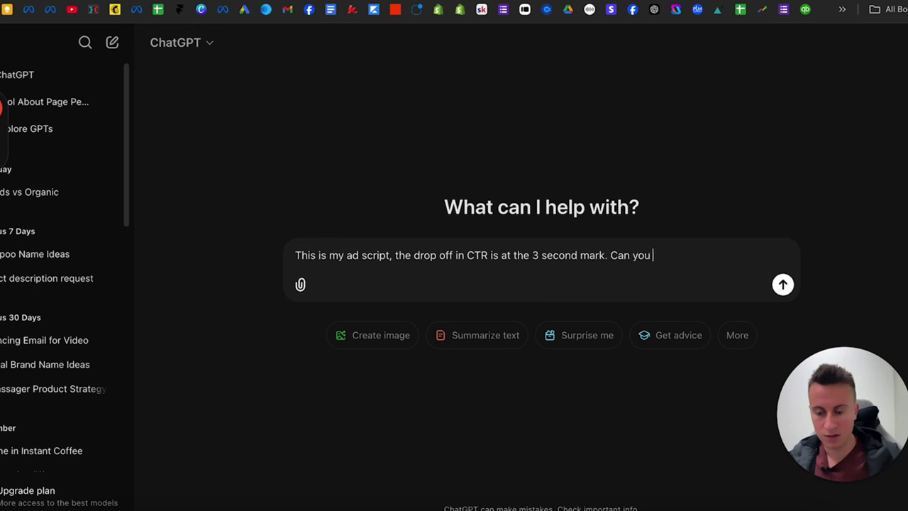
type("rewrite this to ")
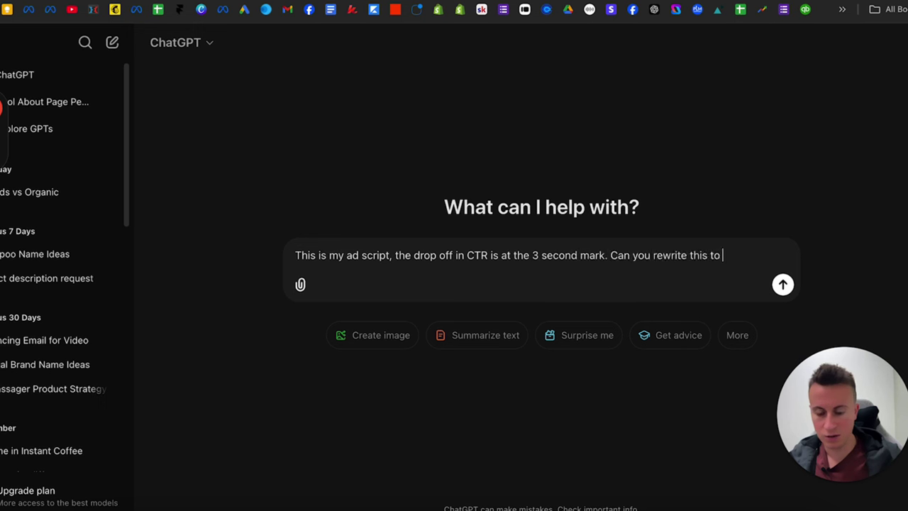
type("improve aver")
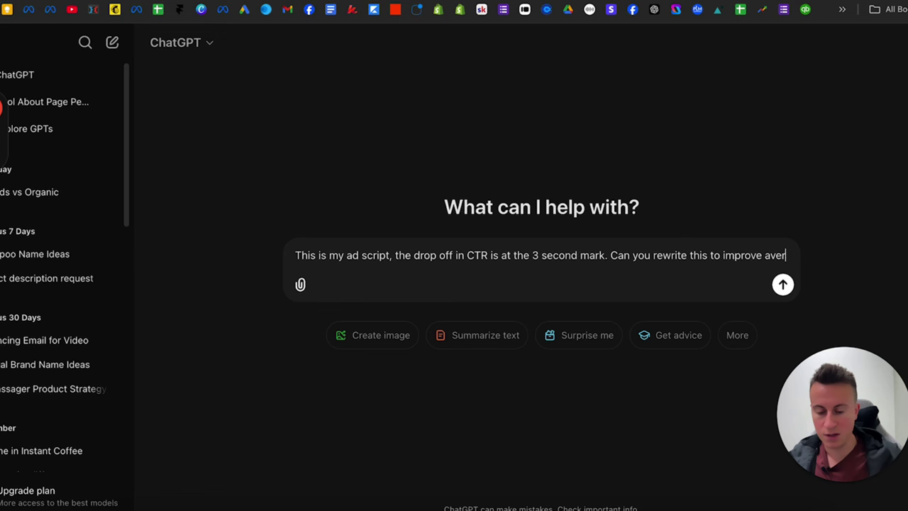
type("age watch time.")
Paste the copied Open Farm ad script below the request, separated by a blank line, and send the message
key("shift+Return")
key("shift+Return")
type("Come with me to try out a new kibble for my dogs. First, i'm adding one leftover soft boiled chicken egg1 to each of their bowls that i made for my breakfast. Chicken, quail or duck eggs are an easy superfood to give to your dogs raw or cooked. Then i'm trying out open farms new tide and train raw mix2. It's a really unique dog food because it's kibble coated in bone broth and it has freeze dried raw chunks, which are the tan pieces you see. Open farm is one of my go to kibble brands because they use really high quality ingredients that are a hundred percent traceable3. Next, i'm adding raw duck feet to naturally scrape the tartar and plaque off their teeth. And the last hopper i'm adding is steamed asparagus for some greens and because i'm making it for my dinner and had a lot of extra. Then to hydrate their food, i'm pouring in some decaf green tea since it's full of antioxidants. Follow me for more dog tips.")
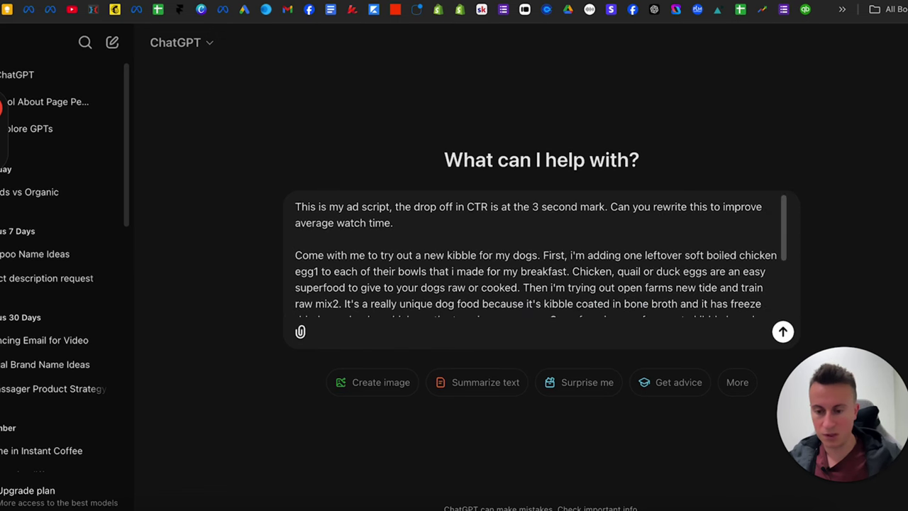
key("Return")
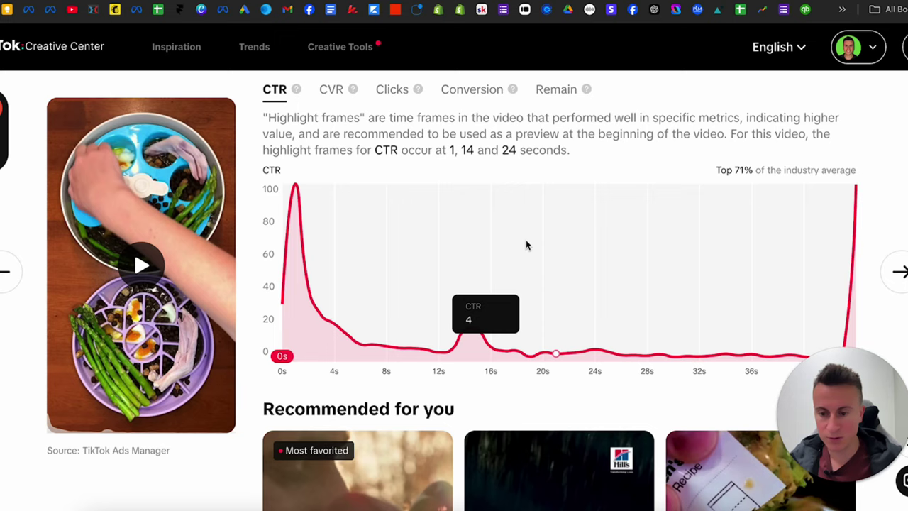
Return to the Open Farm ad's overview and open the previous top ad to look over its details
scroll(453, 178, "down", 2)
scroll(19, 319, "up", 3)
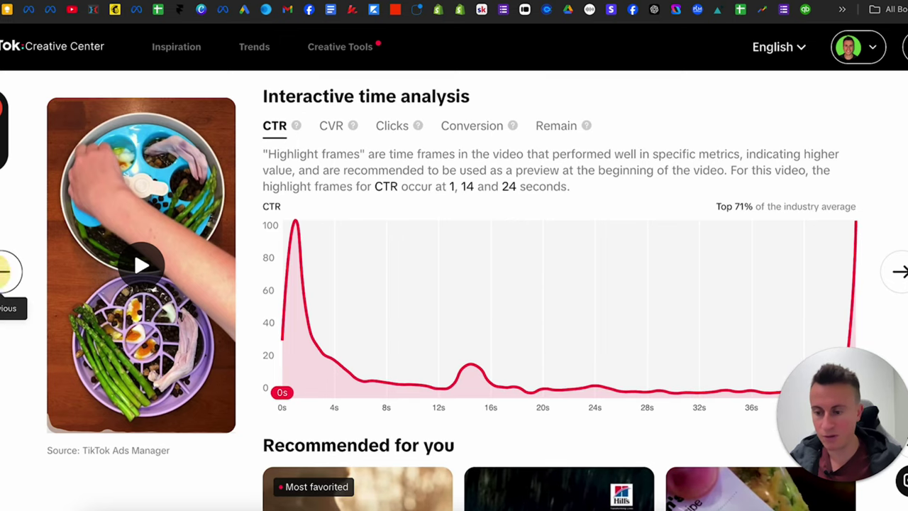
scroll(252, 235, "up", 5)
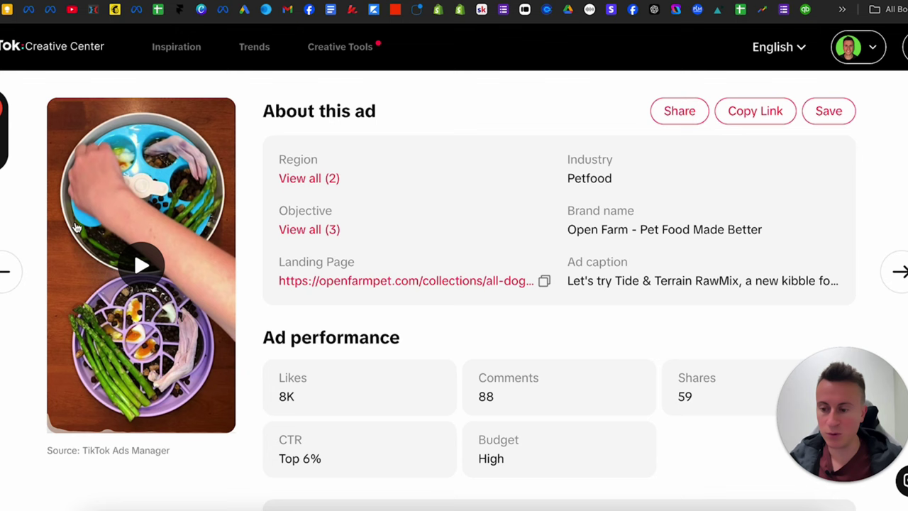
left_click(6, 273)
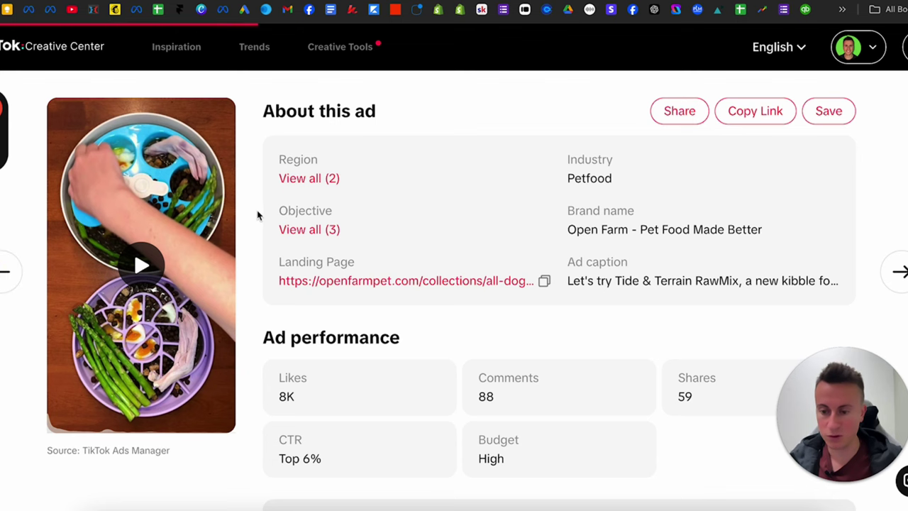
scroll(258, 267, "down", 3)
scroll(258, 267, "up", 3)
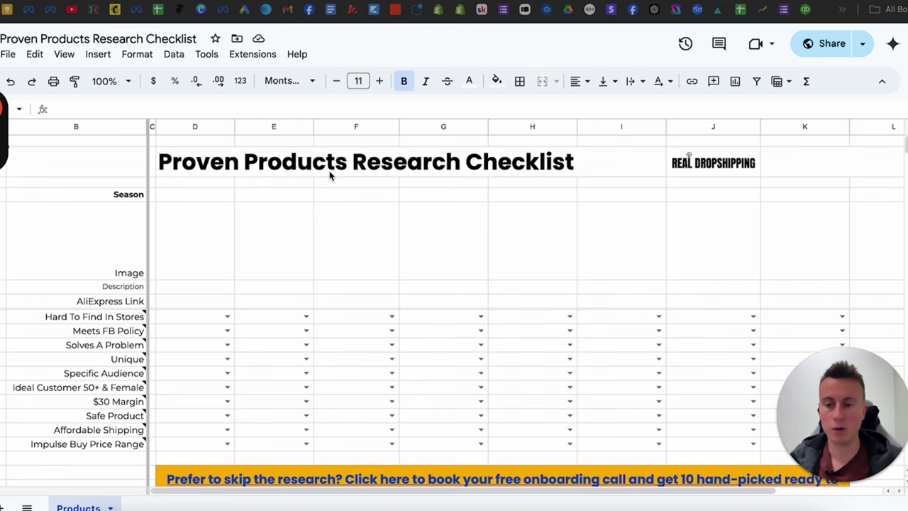
Look through the product research checklist's image, description and AliExpress link rows and its criteria from Hard To Find In Stores to Impulse Buy Price Range
key("super+t")
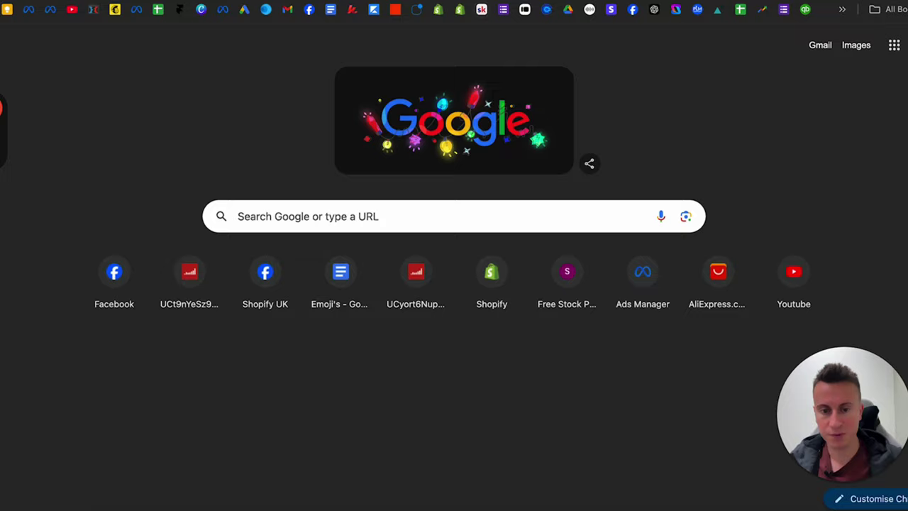
key("super+w")
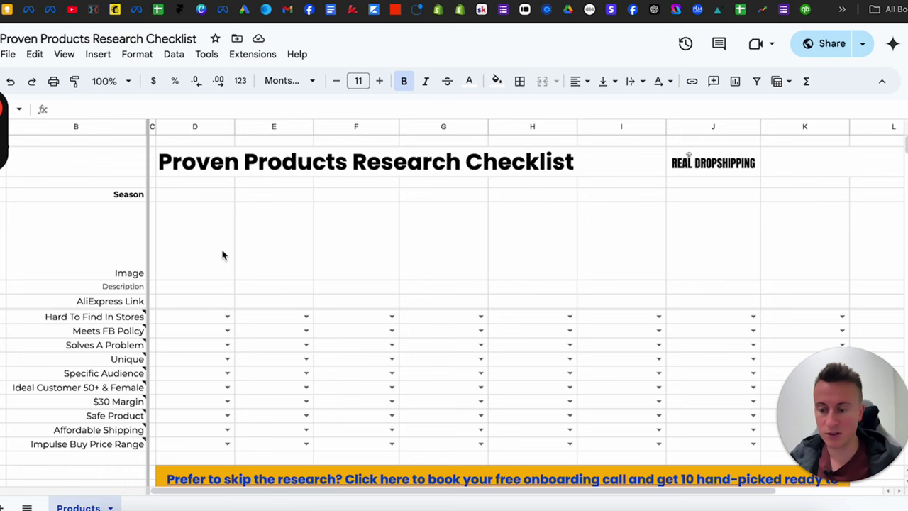
left_click(201, 263)
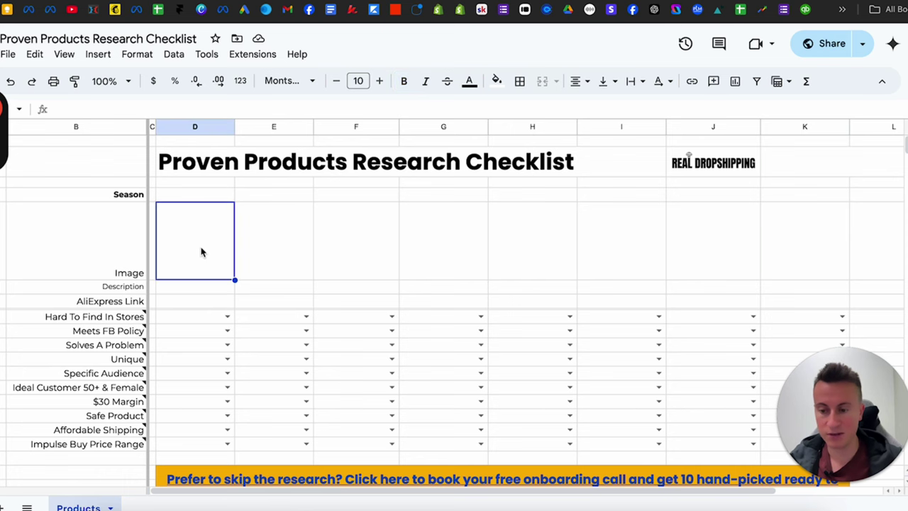
left_click(193, 288)
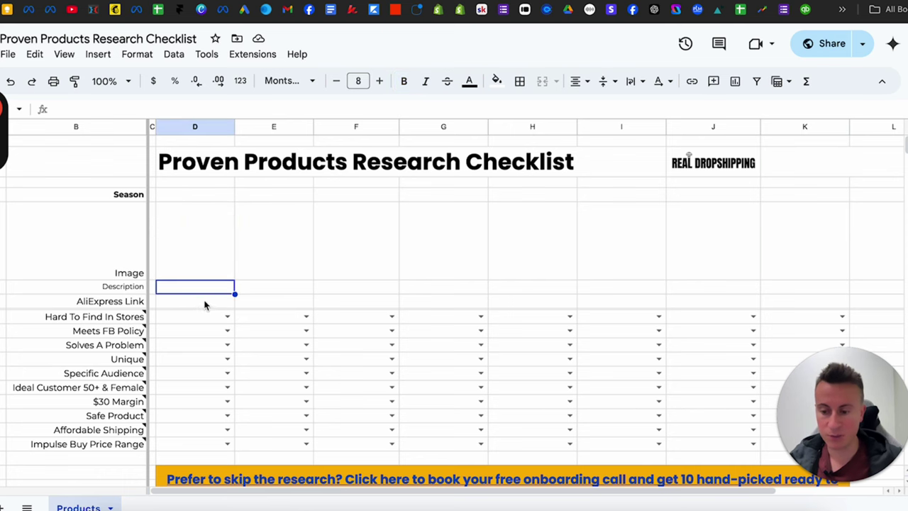
left_click(205, 303)
scroll(176, 326, "down", 1)
left_click_drag(117, 297, 118, 422)
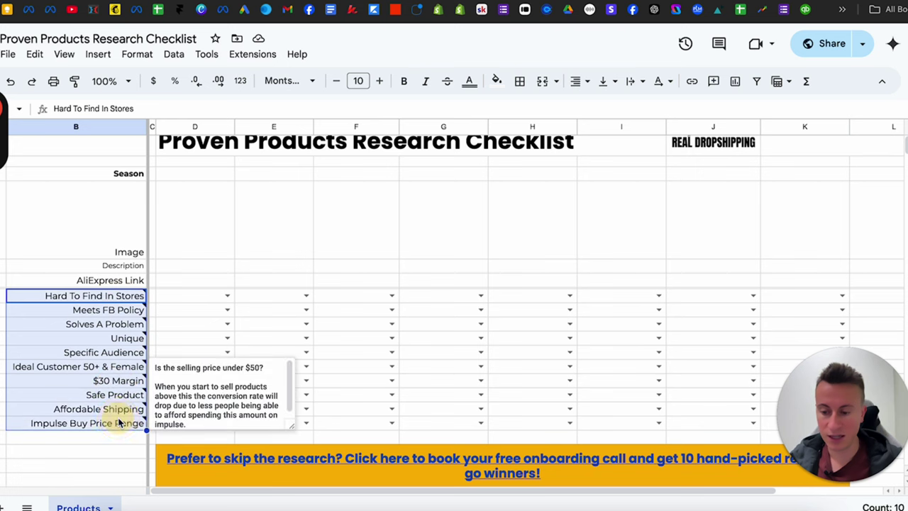
left_click(201, 328)
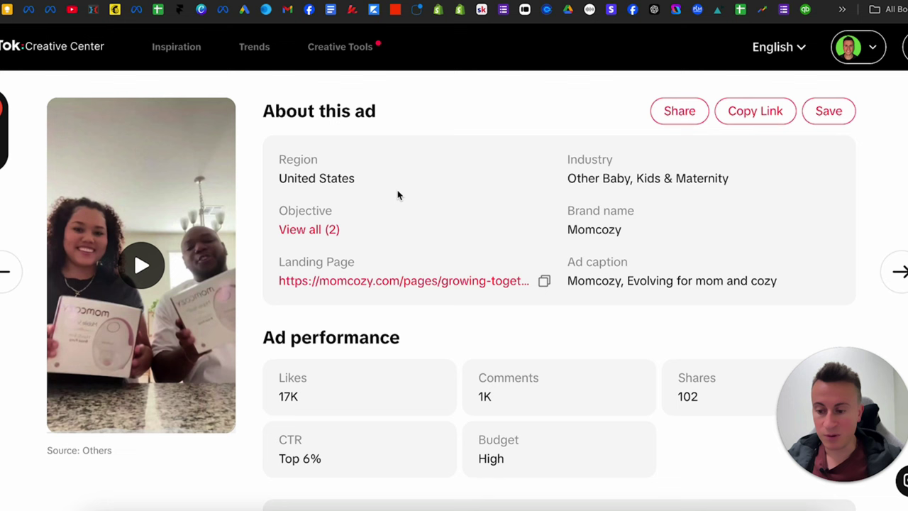
Step back to the ad before Momcozy and forward again to compare the details of neighbouring top ads
left_click(3, 278)
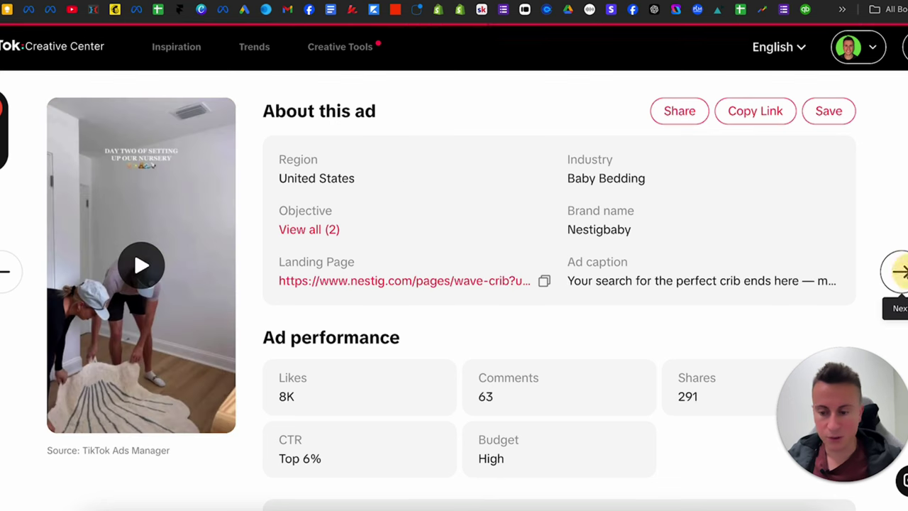
left_click(899, 273)
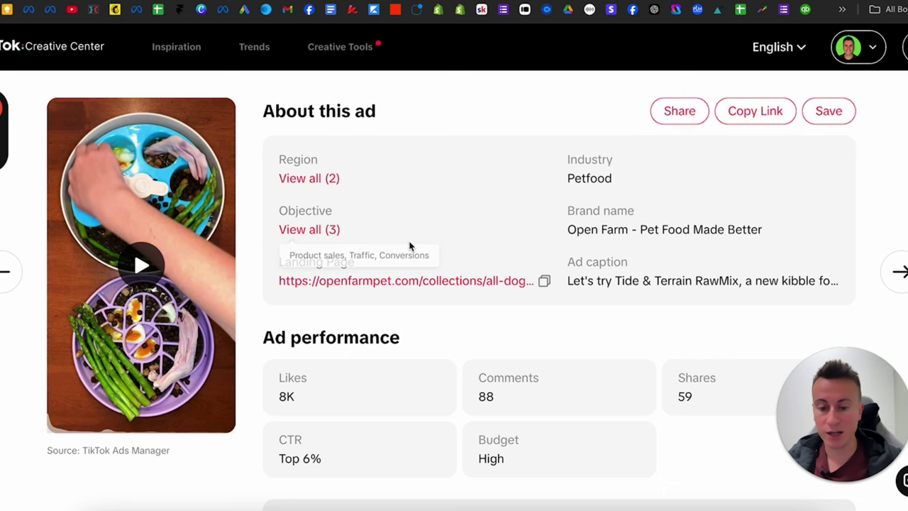
Switch to the Proven Products Research Checklist and read the notes on Hard To Find In Stores and Ideal Customer 50+ & Female
left_click(771, 1)
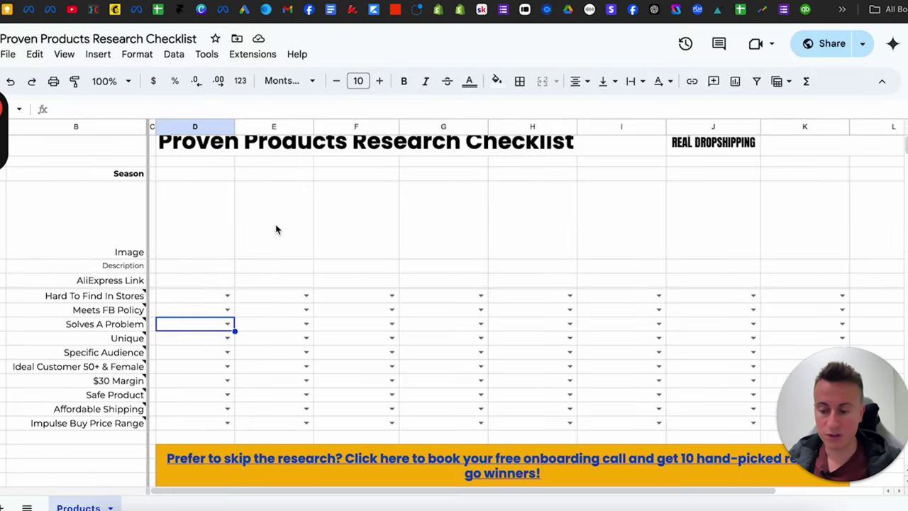
left_click(110, 297)
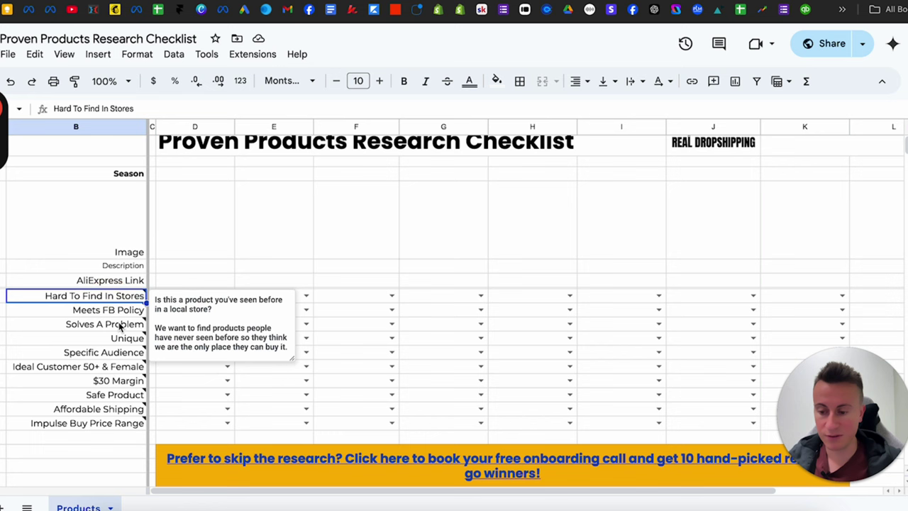
left_click(107, 369)
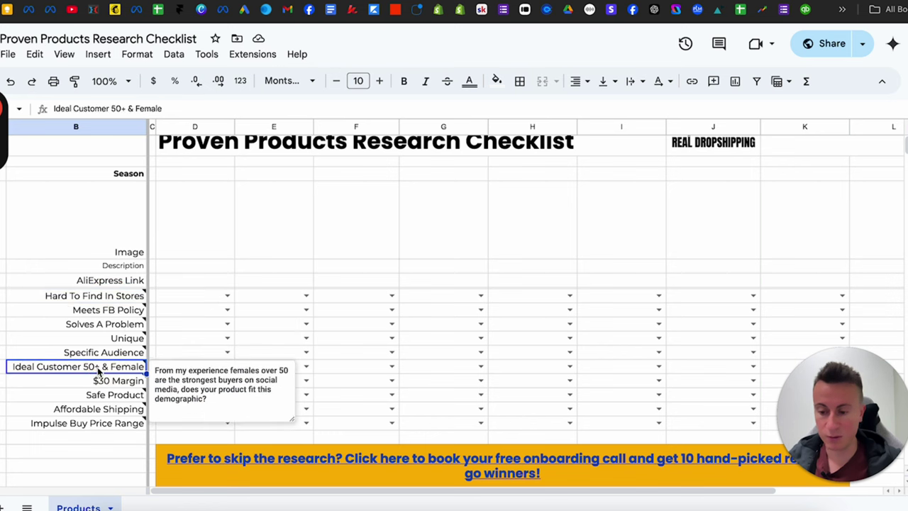
For the first product, mark Ideal Customer 50+ & Female with a tick and $30 Margin with a cross
left_click(202, 364)
left_click(227, 366)
left_click(202, 380)
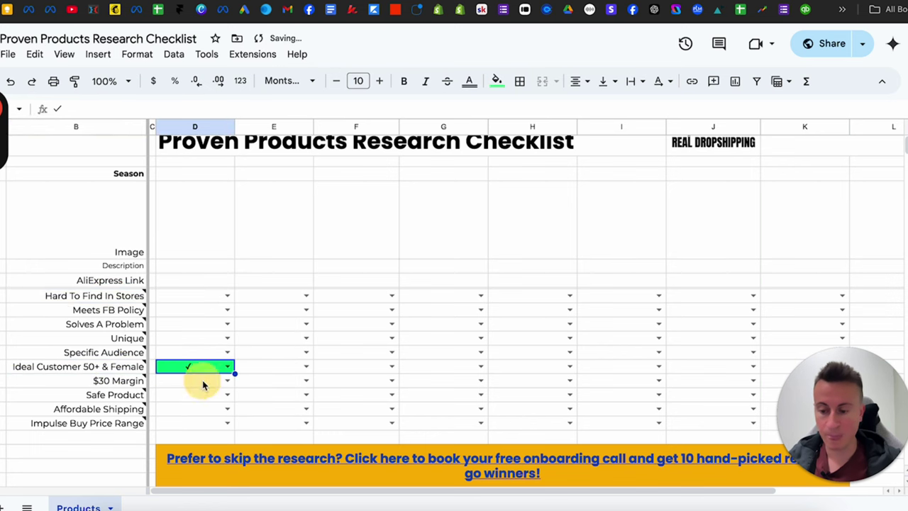
left_click(227, 381)
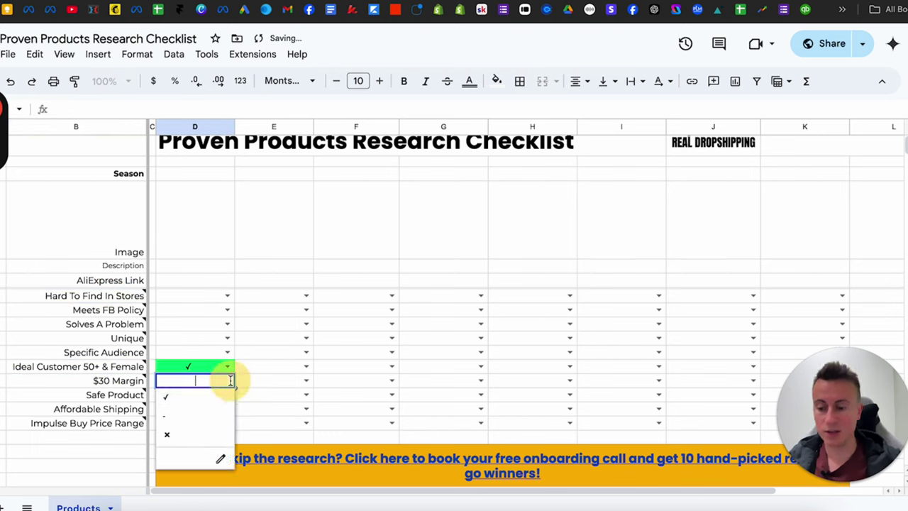
left_click(193, 438)
Clear the first product's marks for Ideal Customer 50+ & Female and $30 Margin
left_click(203, 365)
key("Delete")
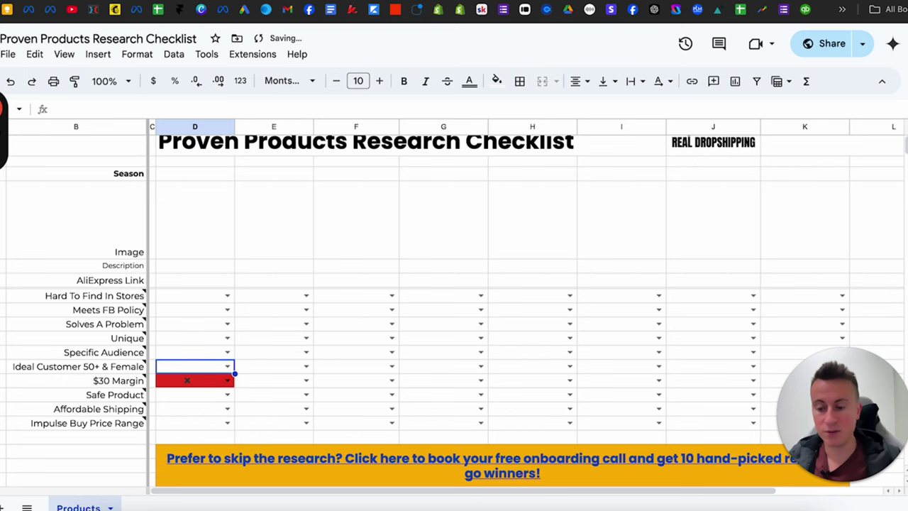
key("Down")
key("Delete")
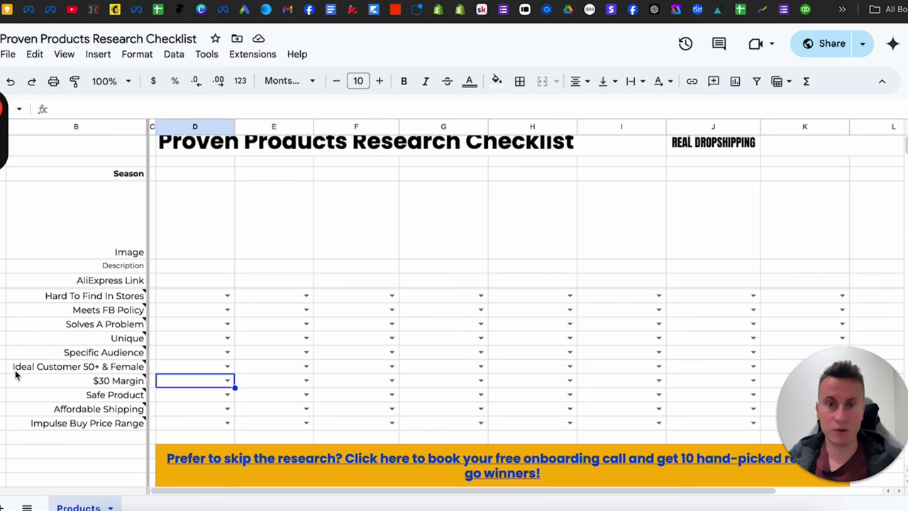
Switch to ChatGPT and read the rewritten ad script and its list of key changes
left_click(6, 154)
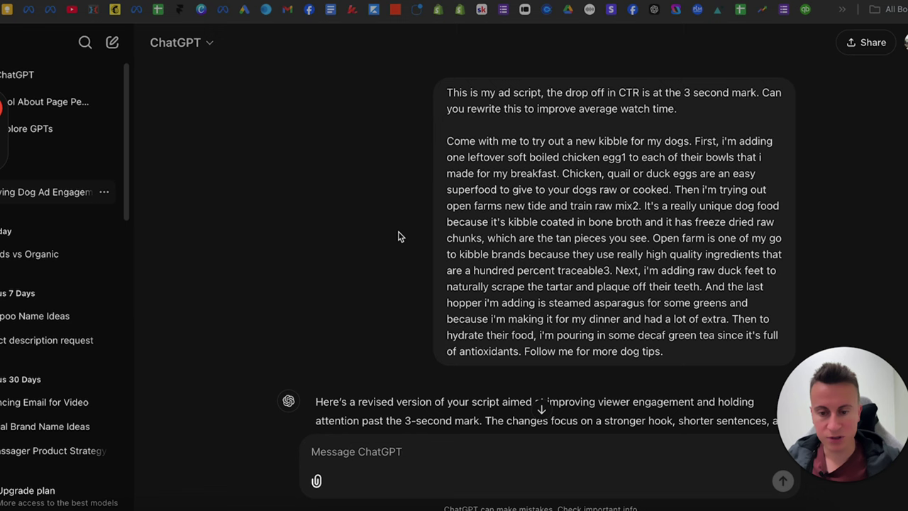
scroll(408, 297, "down", 5)
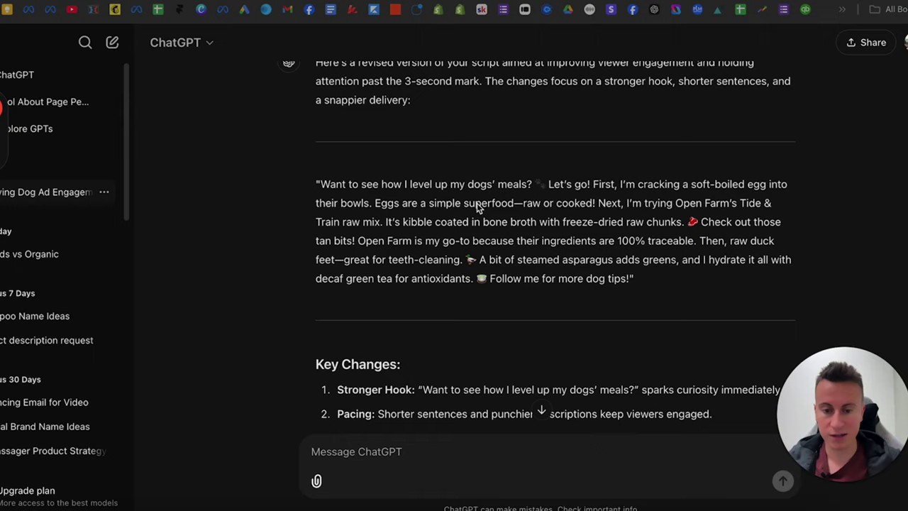
scroll(477, 203, "up", 1)
scroll(477, 203, "down", 3)
scroll(477, 203, "down", 2)
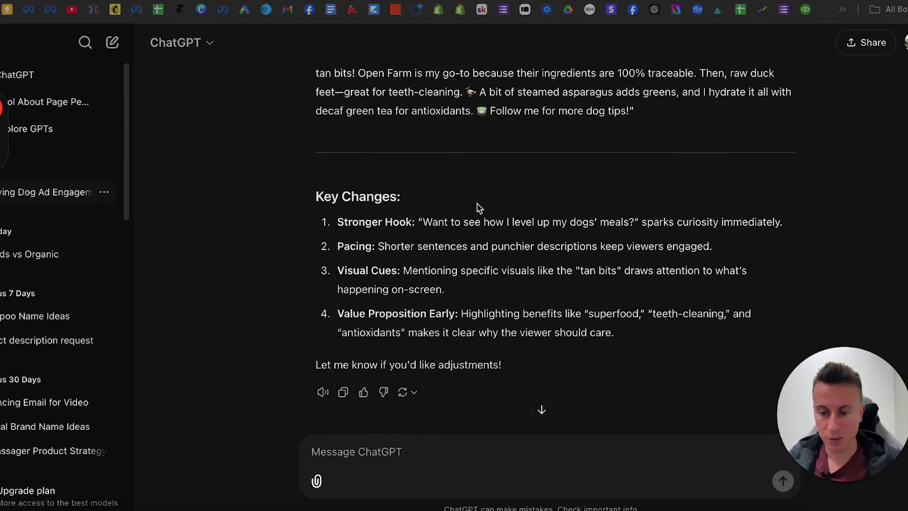
left_click(314, 197)
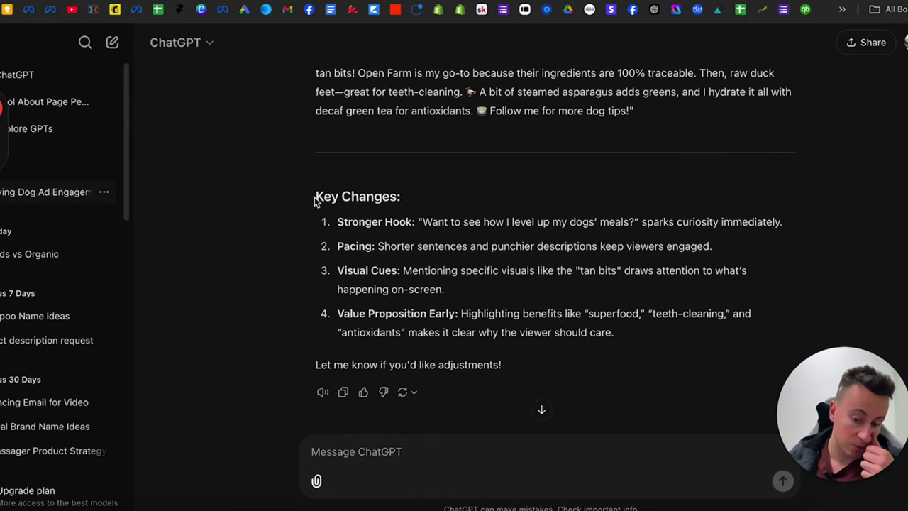
scroll(314, 196, "up", 3)
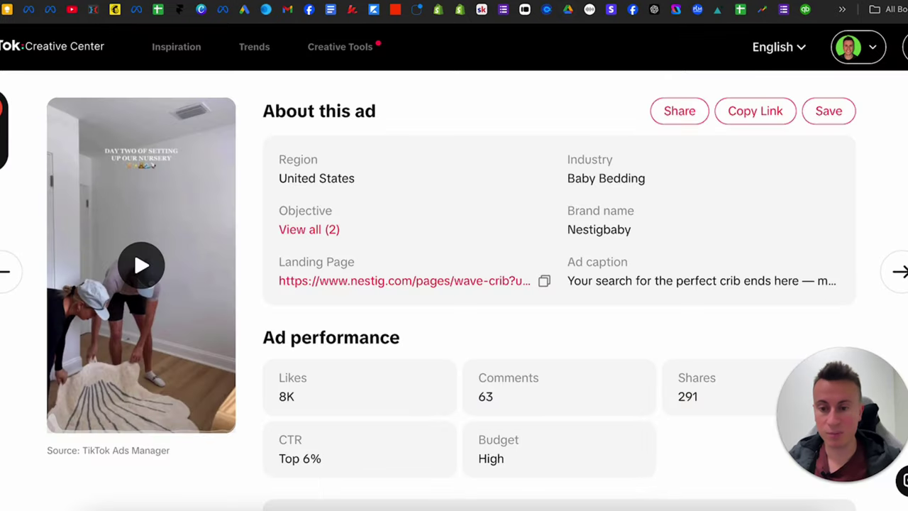
Close the Nestigbaby ad's details and browse the top ads list sorted by CTR
key("Escape")
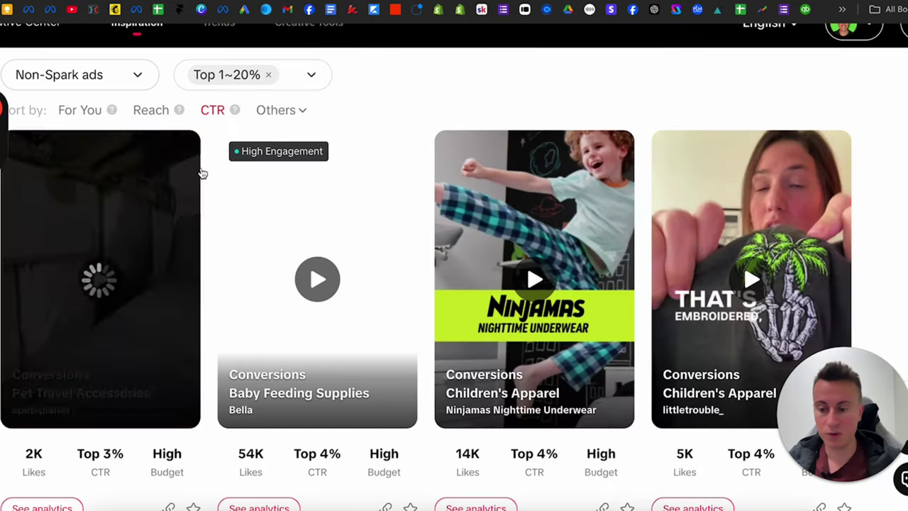
scroll(428, 225, "down", 3)
scroll(428, 225, "down", 8)
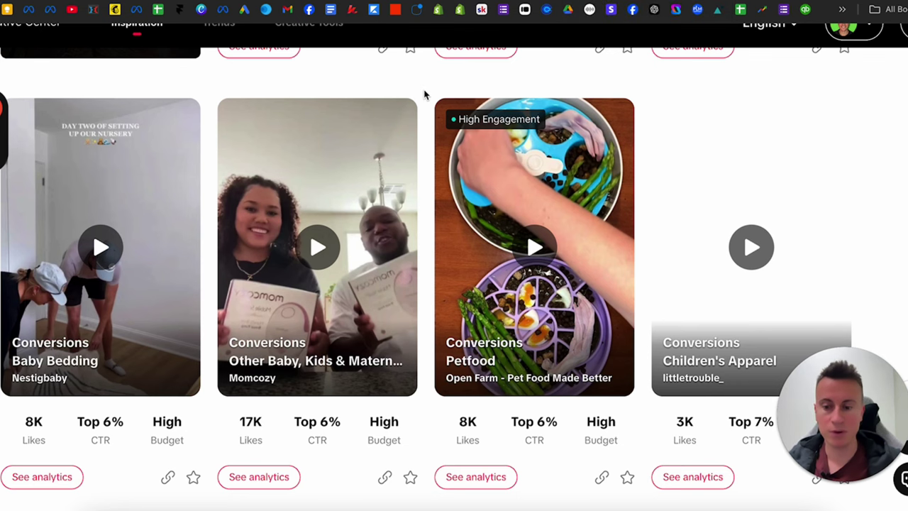
scroll(424, 94, "up", 6)
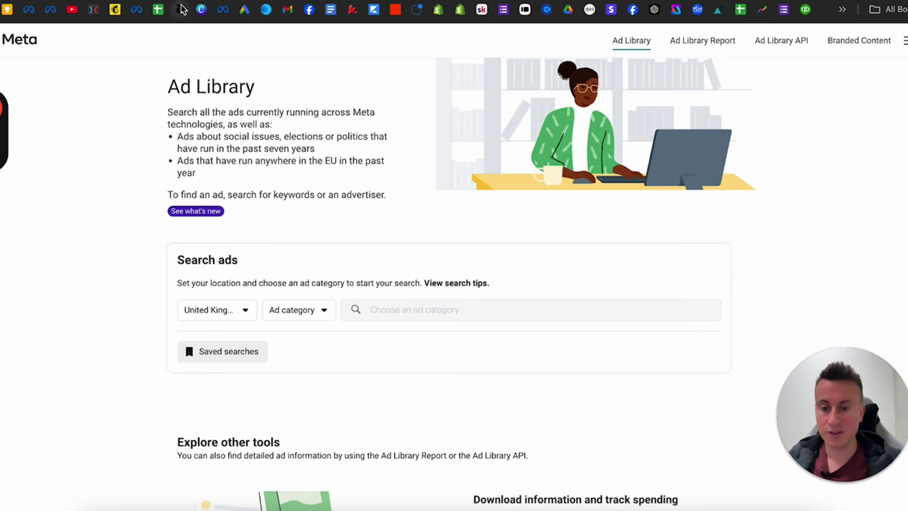
Set the ad search's country to United States and its ad category to All ads
scroll(170, 126, "down", 2)
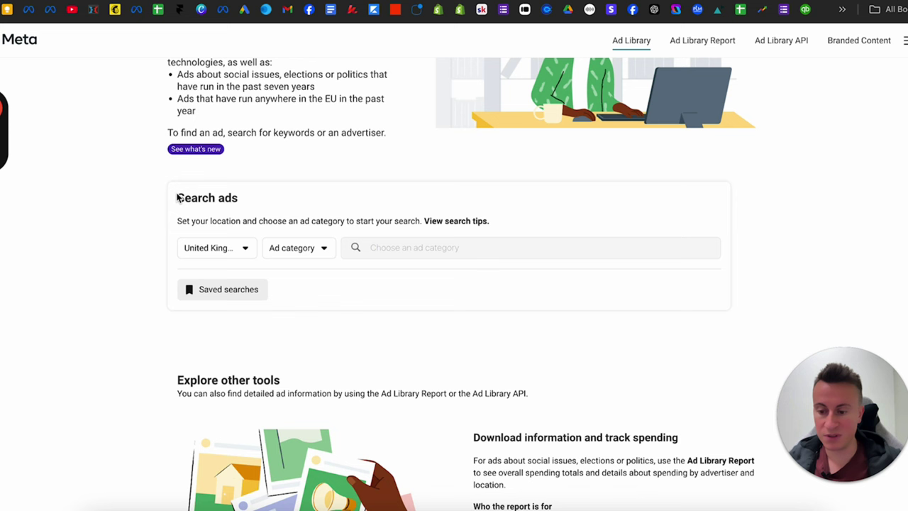
left_click(839, 481)
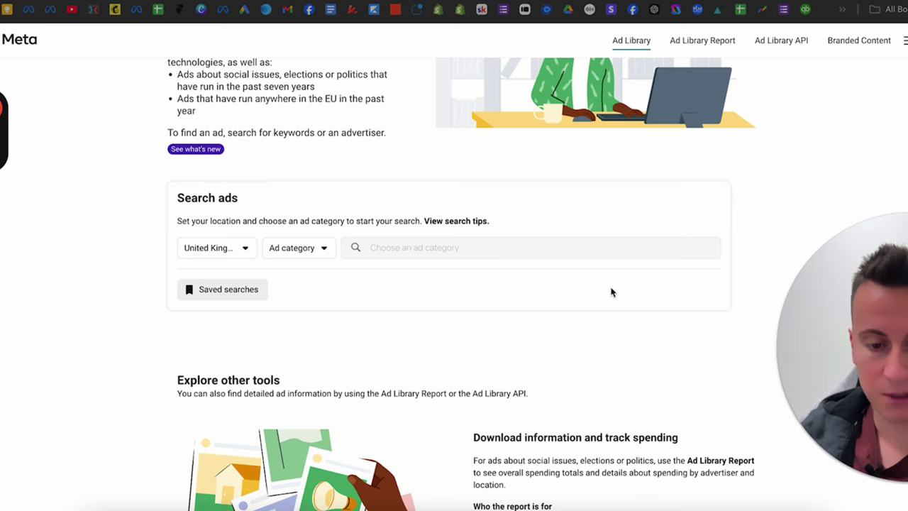
left_click(224, 256)
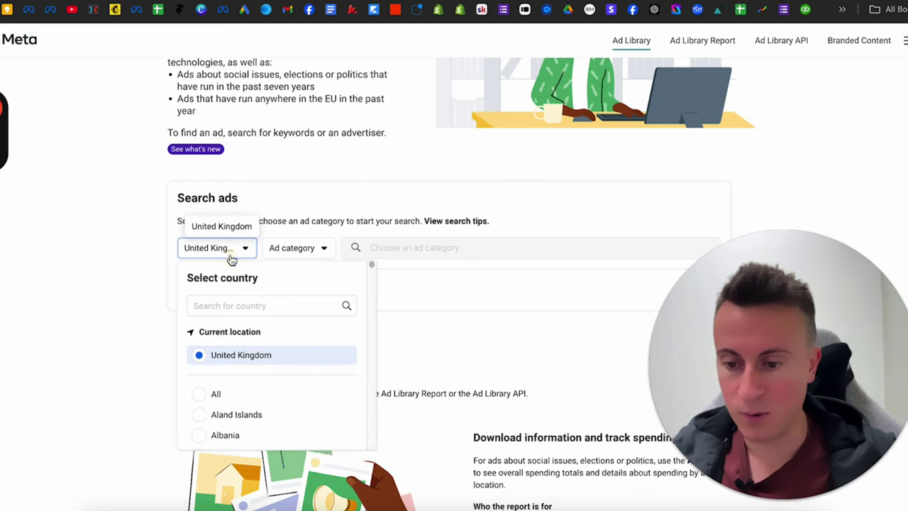
left_click(219, 306)
type("united")
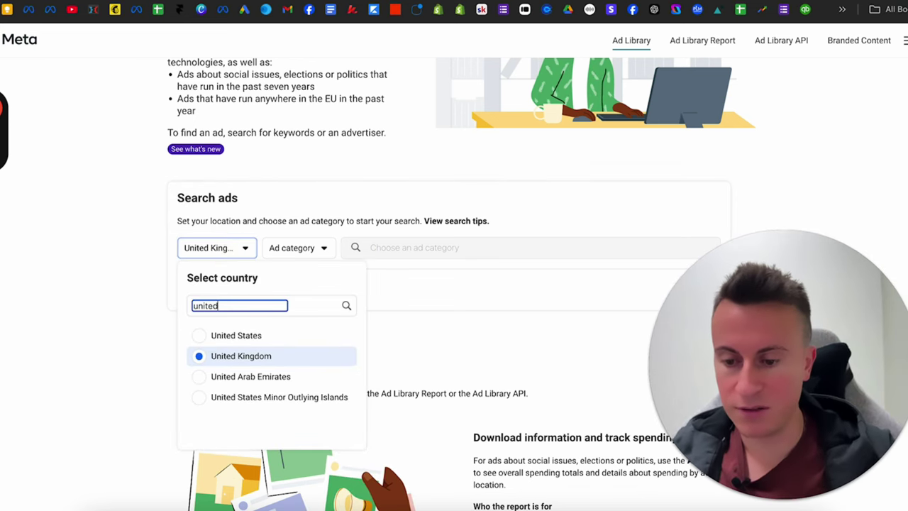
left_click(206, 336)
left_click(319, 256)
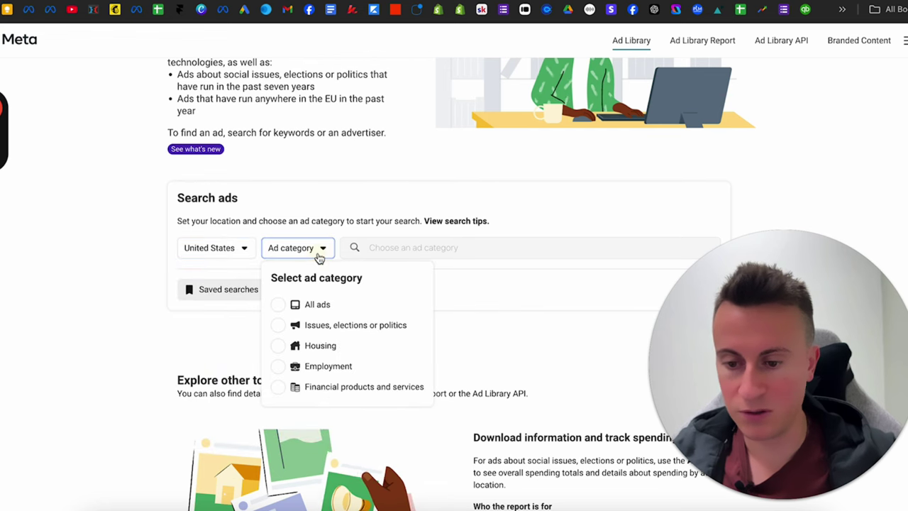
left_click(278, 306)
Search the ads for the keyword "50% off"
left_click(406, 246)
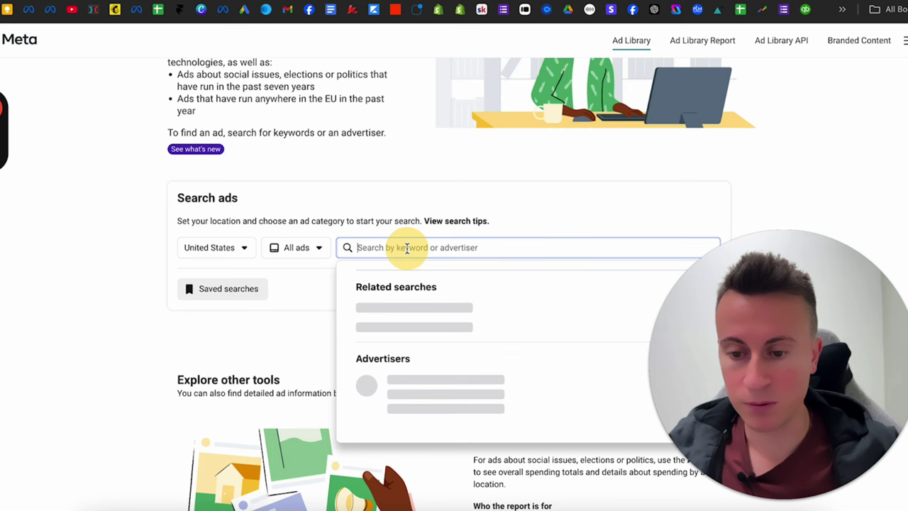
left_click(399, 295)
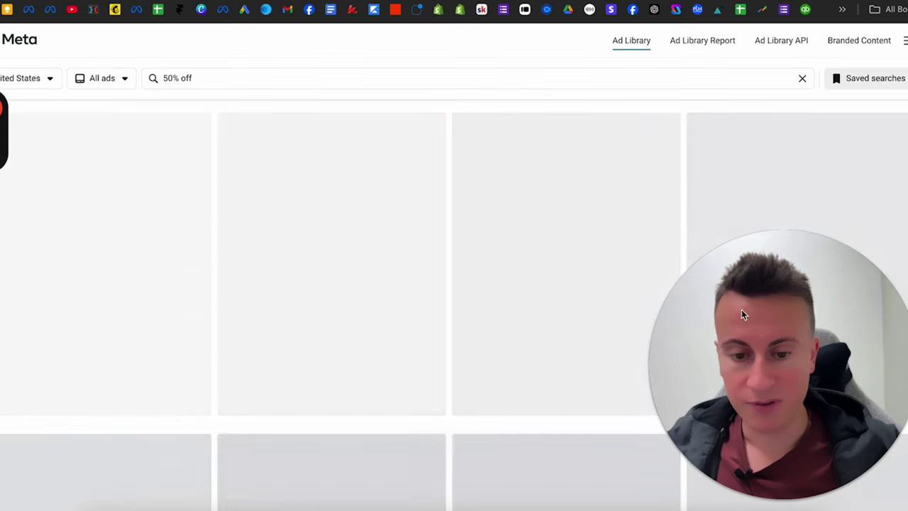
left_click(762, 320)
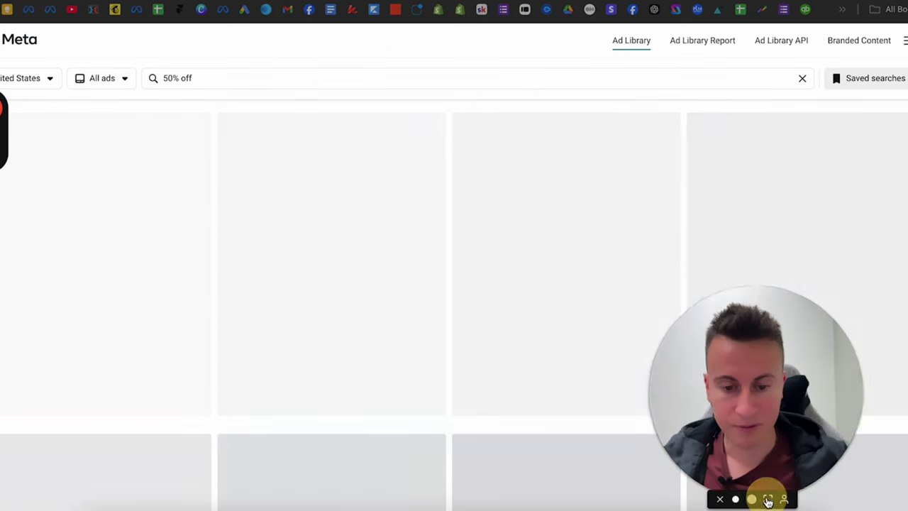
left_click(763, 499)
left_click_drag(723, 448, 867, 46)
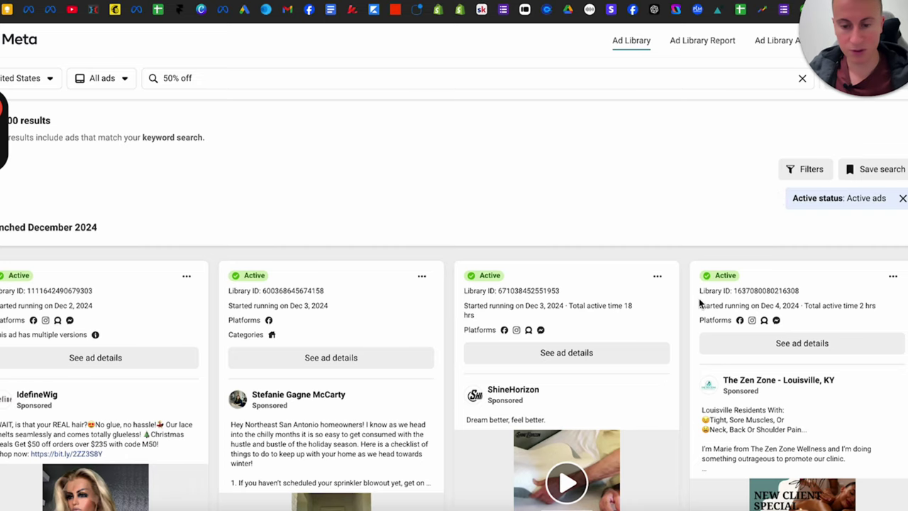
Look over the "50% off" ads and set their media type filter to Videos
scroll(699, 303, "down", 6)
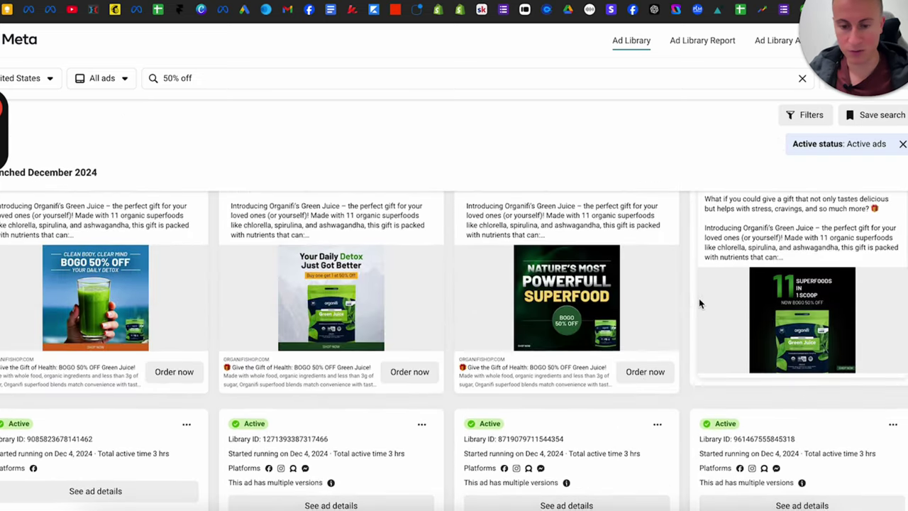
scroll(699, 298, "up", 5)
left_click(809, 170)
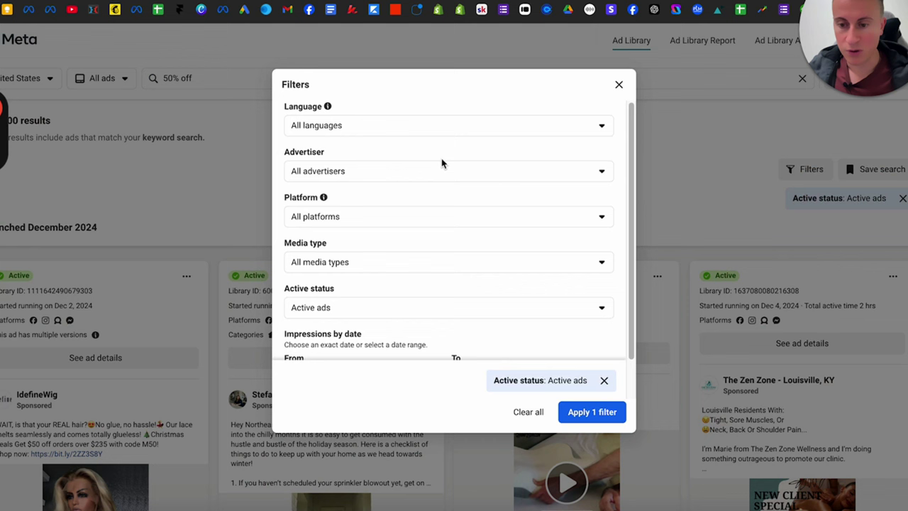
scroll(482, 183, "down", 1)
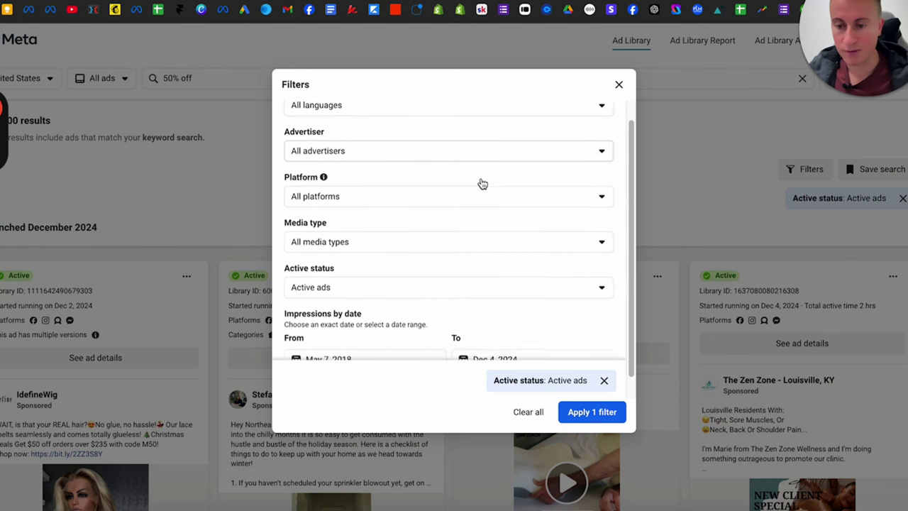
left_click(500, 178)
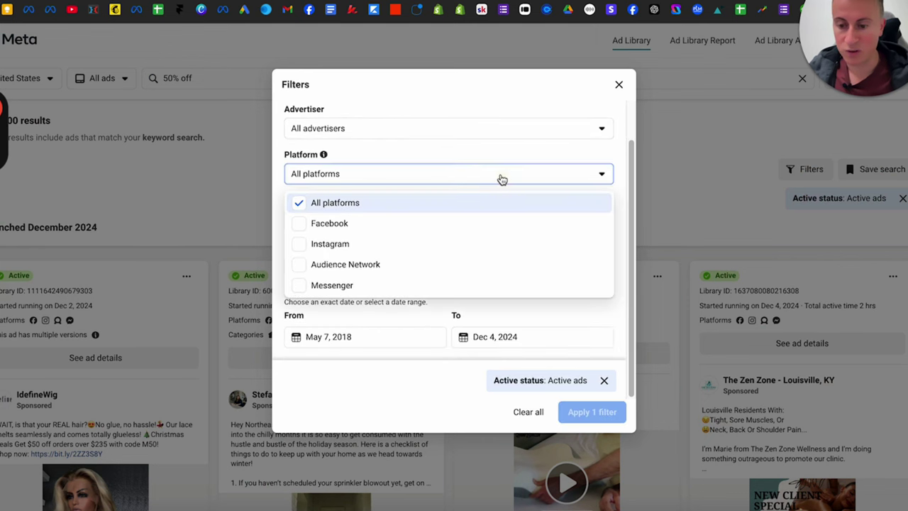
left_click(500, 178)
scroll(495, 225, "down", 1)
left_click(494, 225)
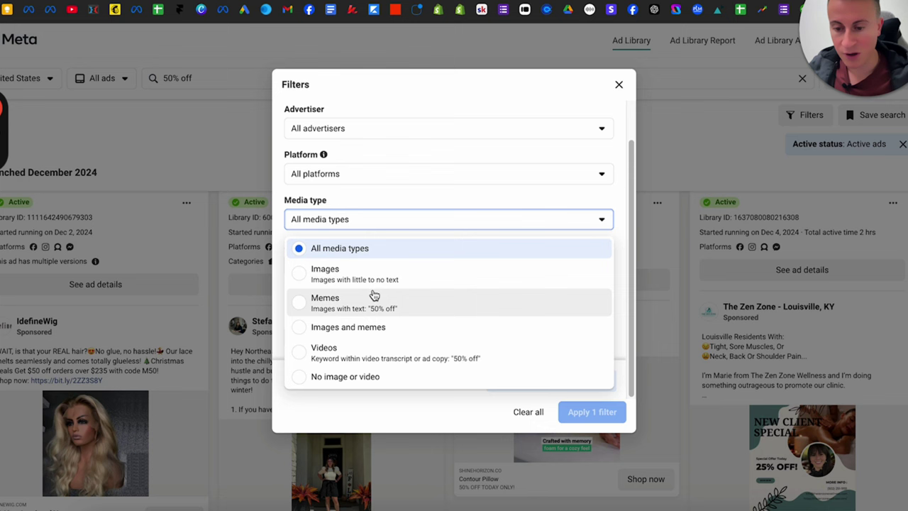
left_click(310, 351)
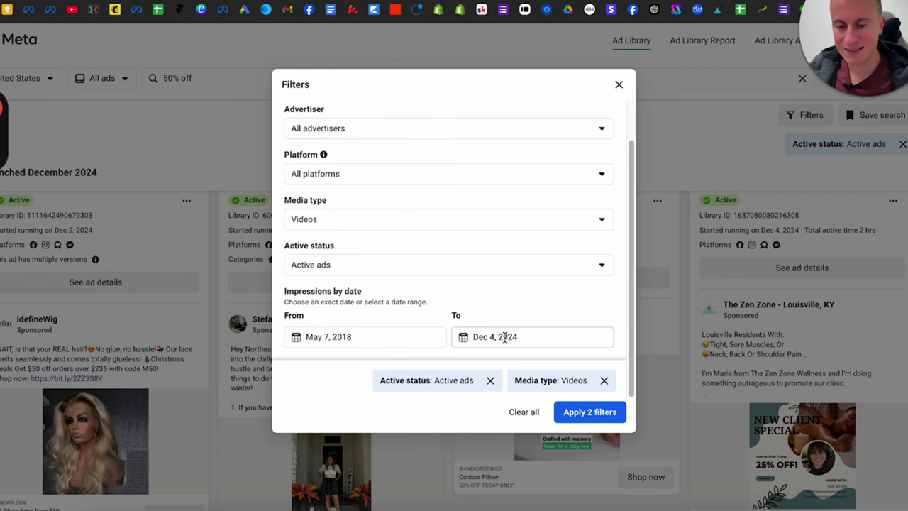
Set the impressions start date to 11/4/2024 and apply the filters to the ad search
left_click(500, 336)
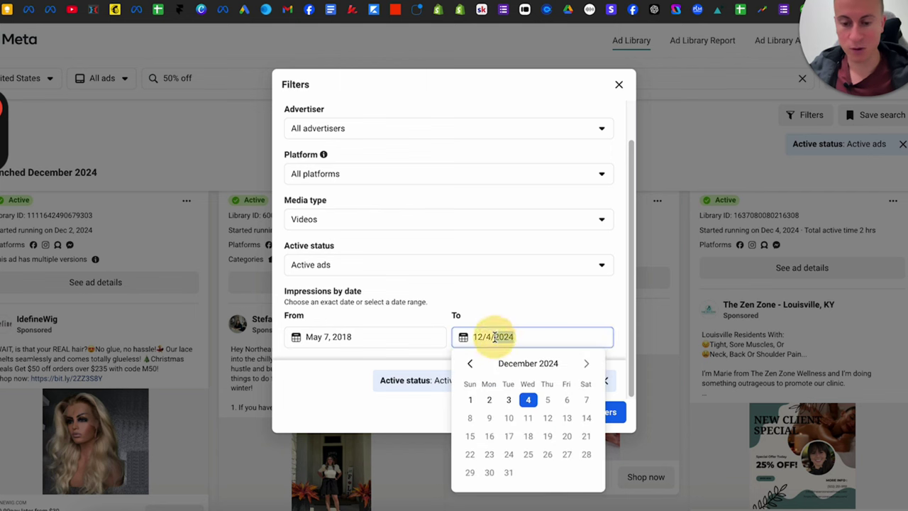
left_click(360, 336)
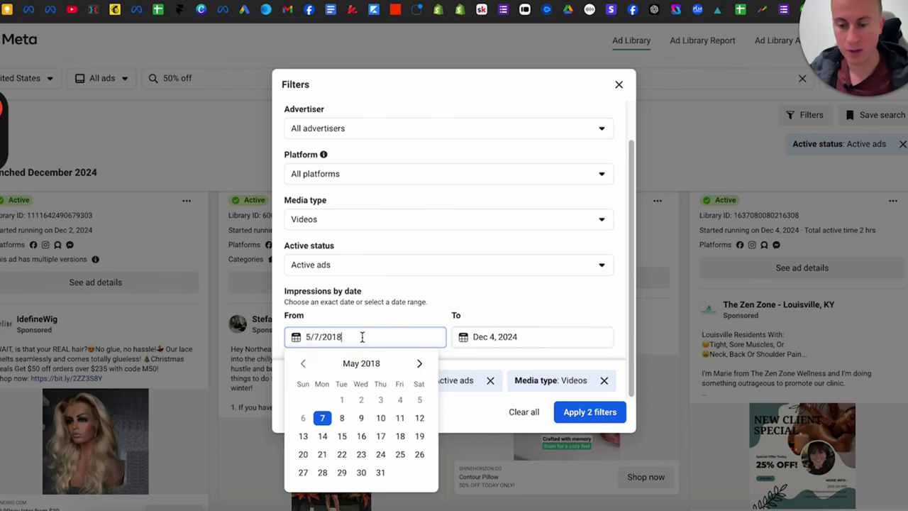
key("ctrl+a")
key("BackSpace")
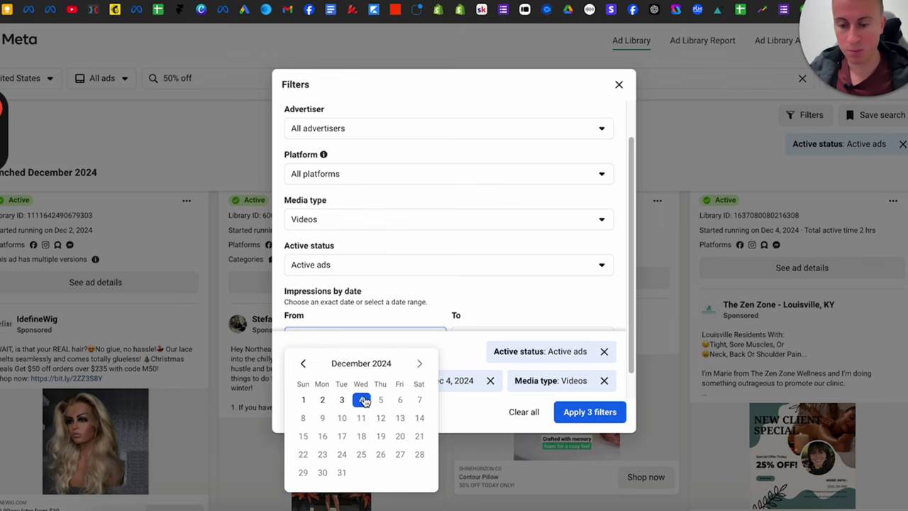
left_click(362, 400)
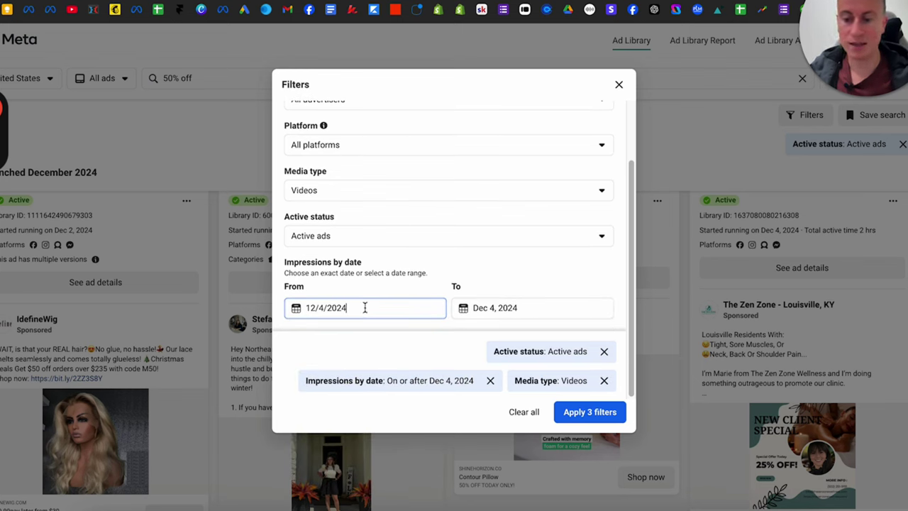
left_click(349, 309)
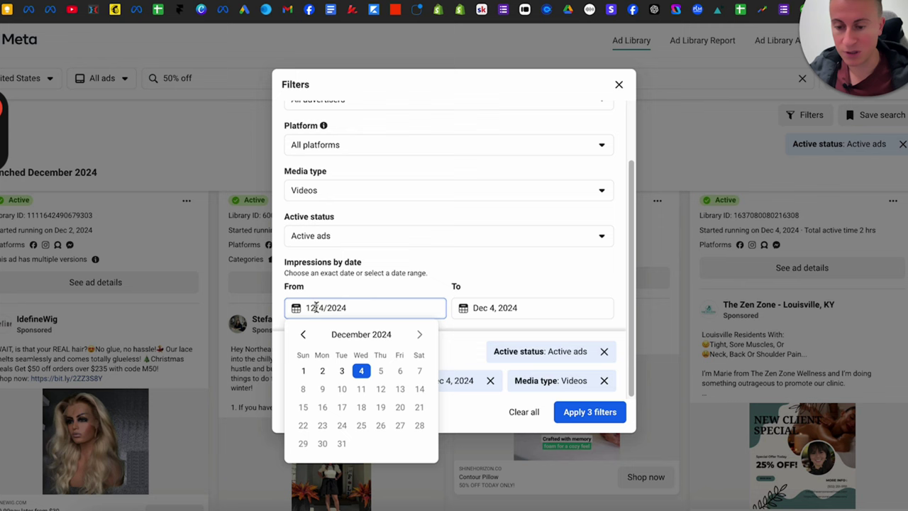
key("BackSpace")
type("1")
left_click(321, 389)
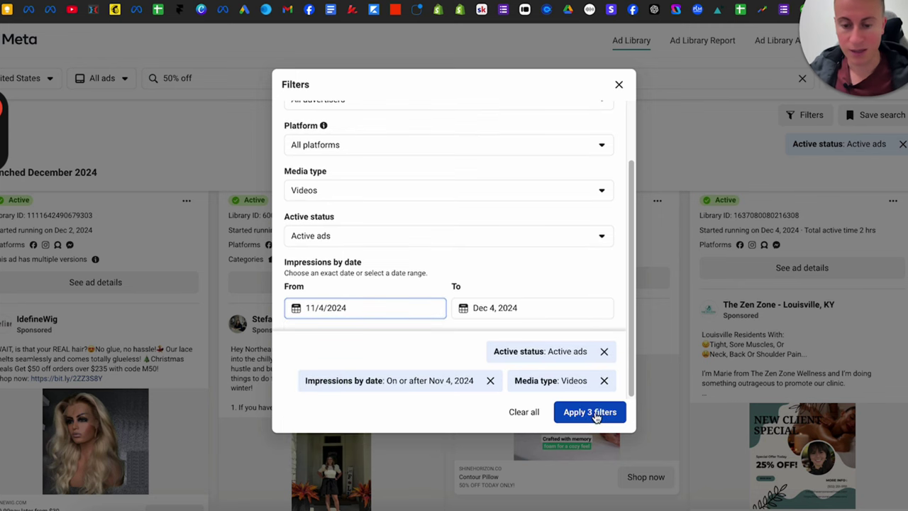
left_click(595, 415)
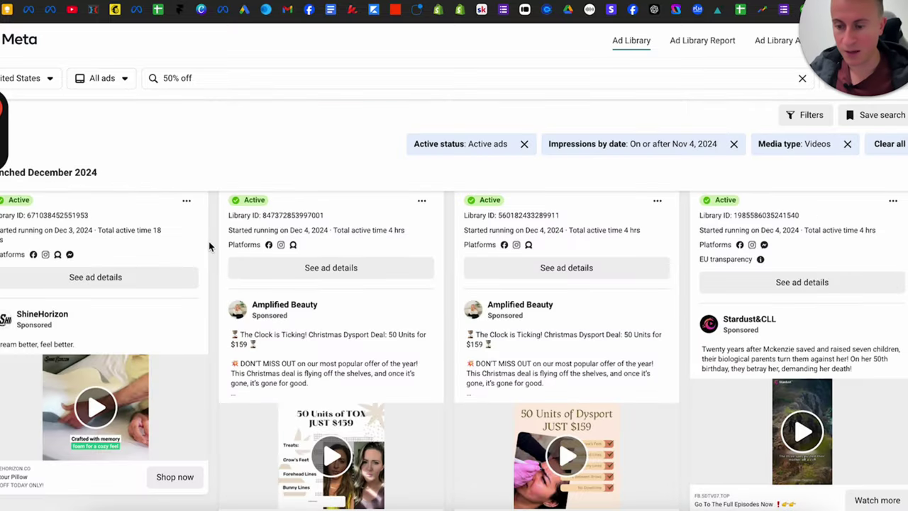
Look through the filtered ads, play ShineHorizon's contour pillow video ad with the sound muted, and pause it
scroll(208, 245, "down", 4)
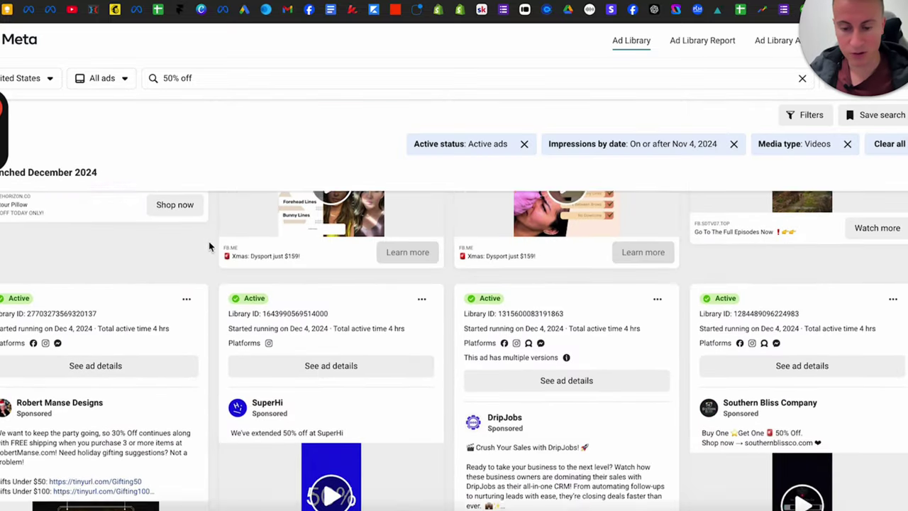
scroll(208, 245, "down", 1)
scroll(208, 244, "up", 5)
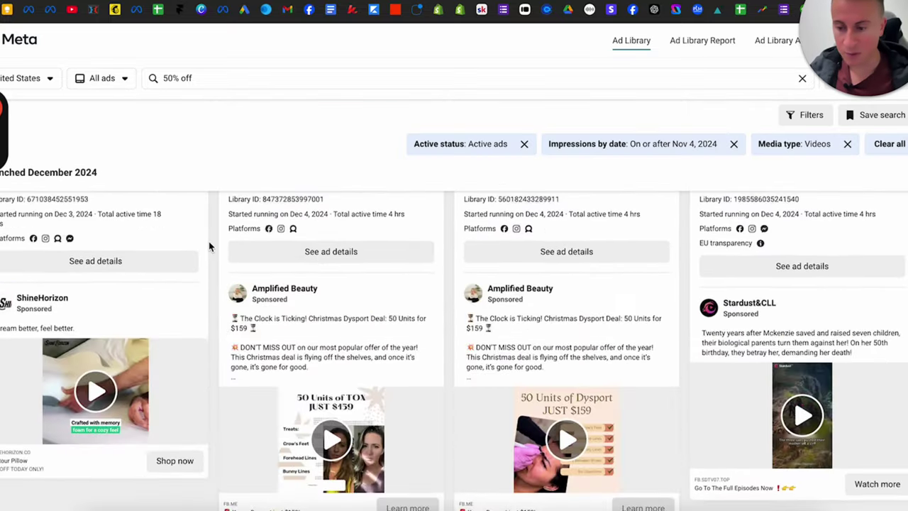
left_click(99, 390)
mouse_move(191, 425)
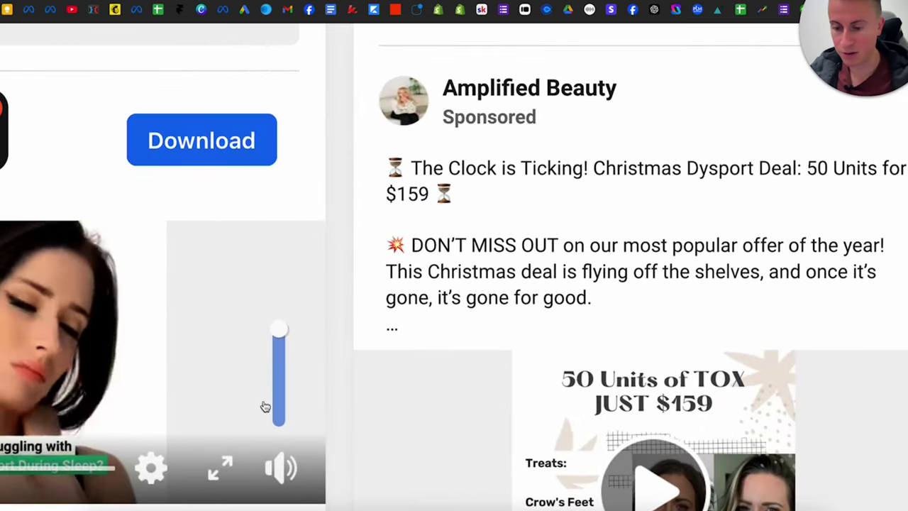
left_click(189, 395)
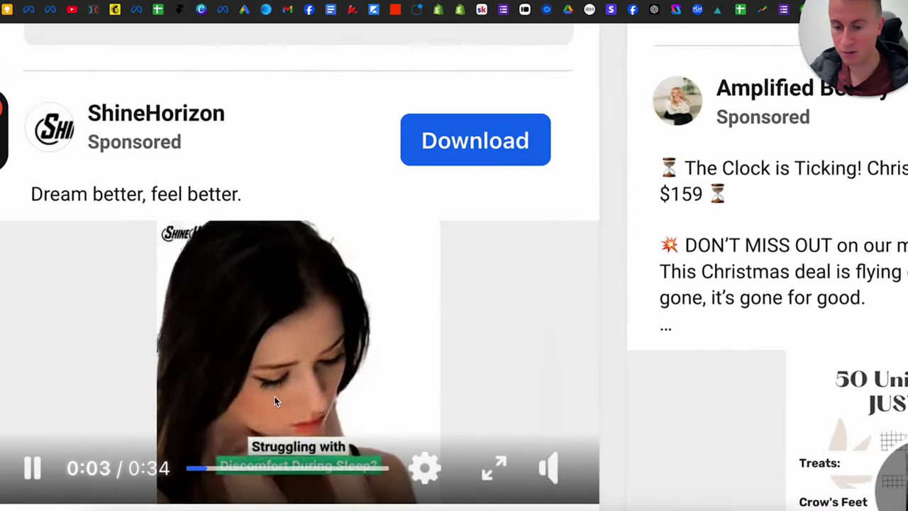
scroll(274, 396, "left", 1)
scroll(274, 395, "down", 2)
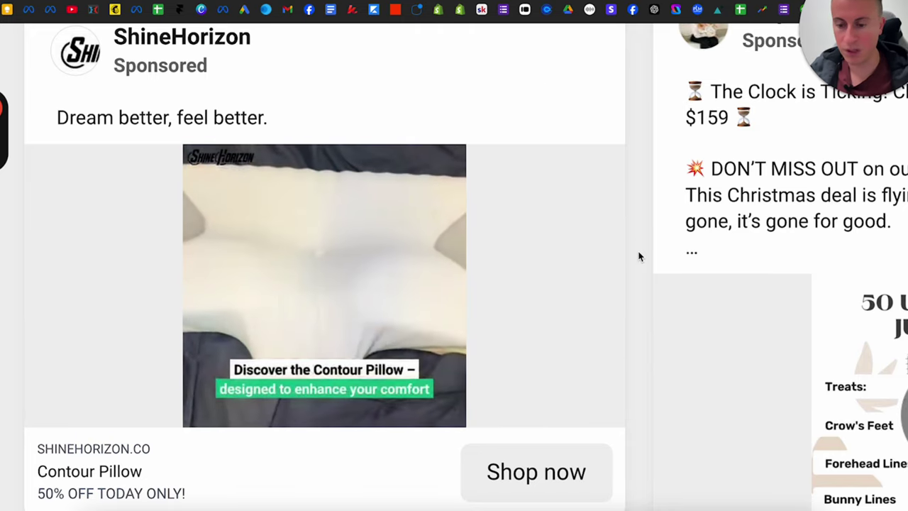
mouse_move(357, 322)
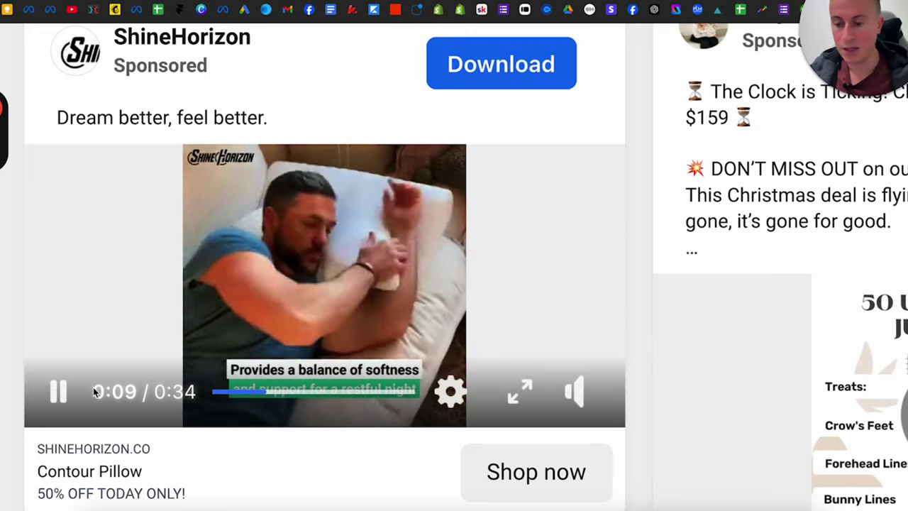
left_click(58, 392)
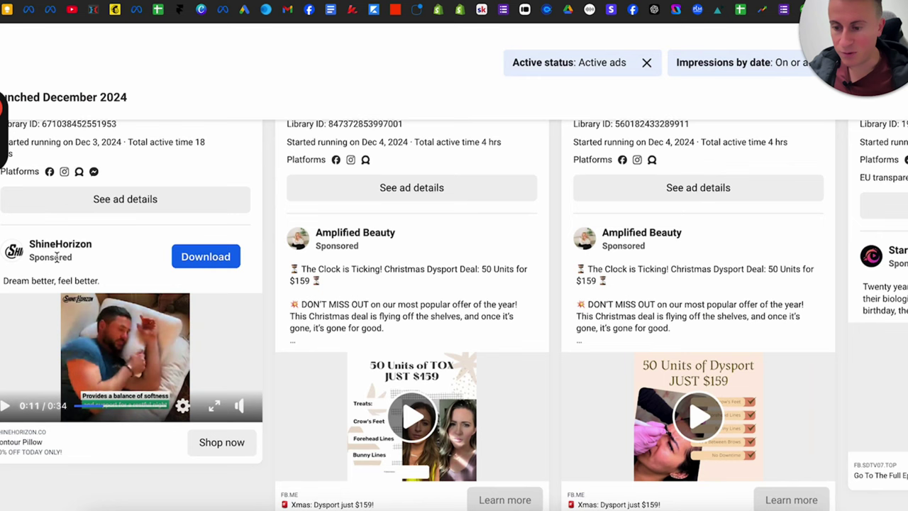
Open ShineHorizon's Facebook page from its ad and return to the ad search results
mouse_move(57, 255)
right_click(85, 207)
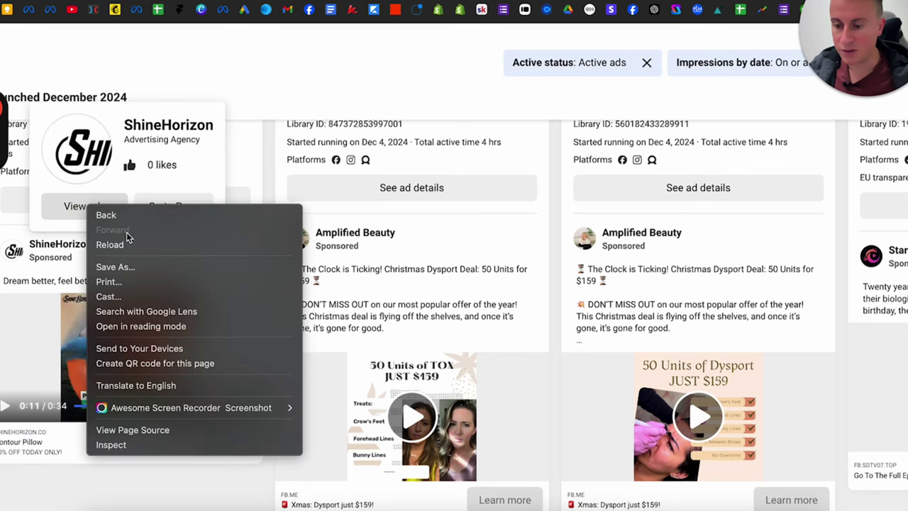
key("Escape")
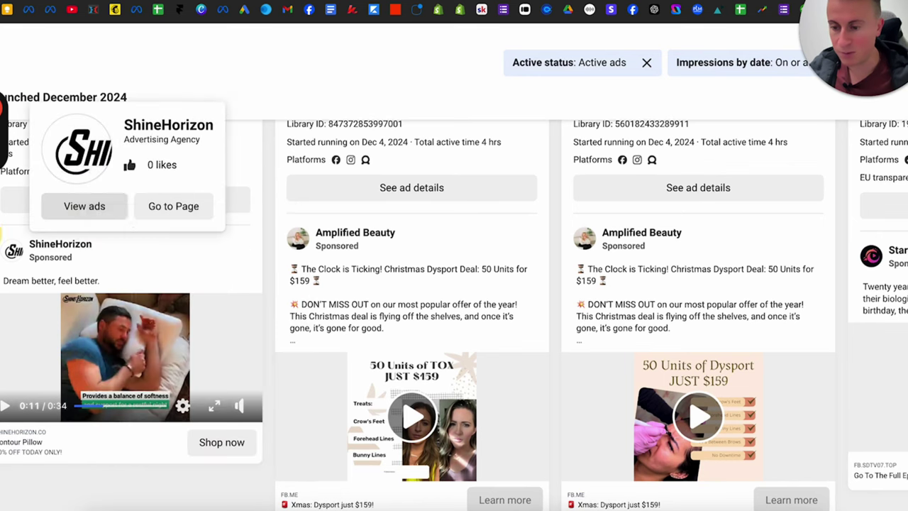
left_click(155, 207)
key("ctrl+w")
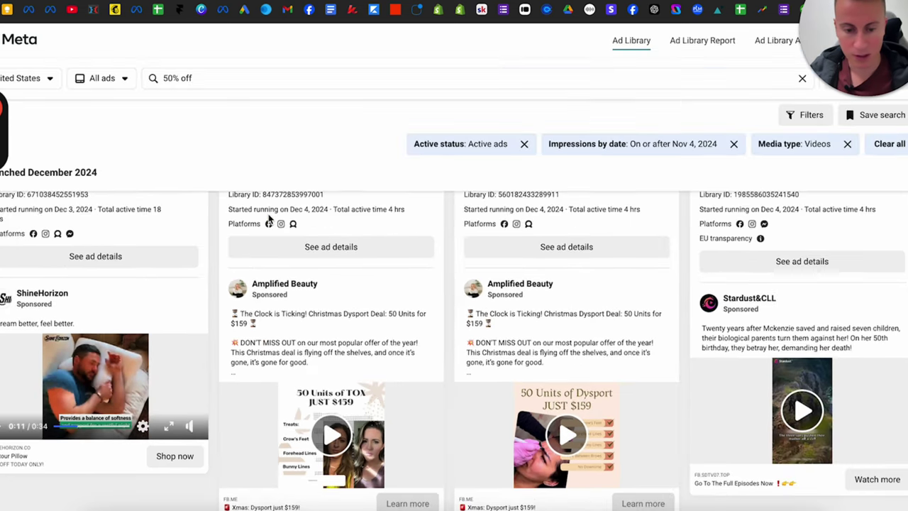
Browse the video ads to the Thathair hair extensions ad and open all ads from that advertiser
scroll(268, 219, "down", 2)
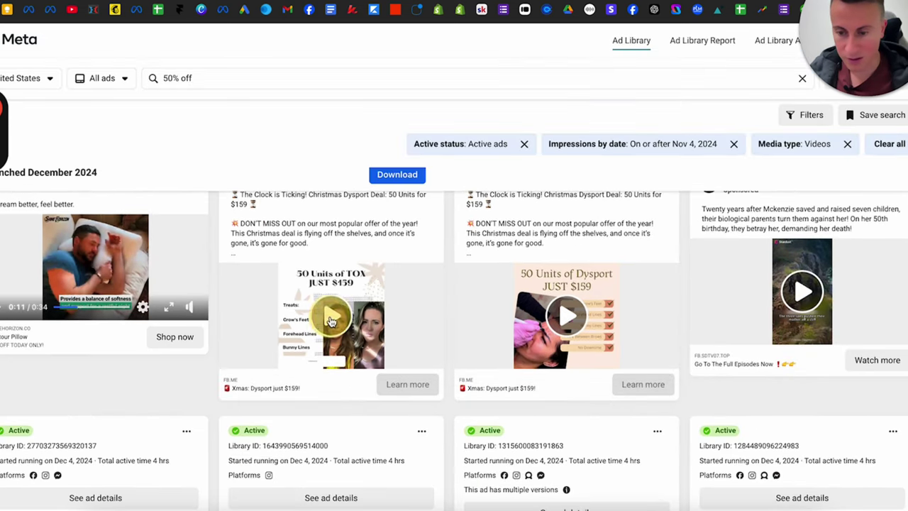
scroll(439, 280, "down", 10)
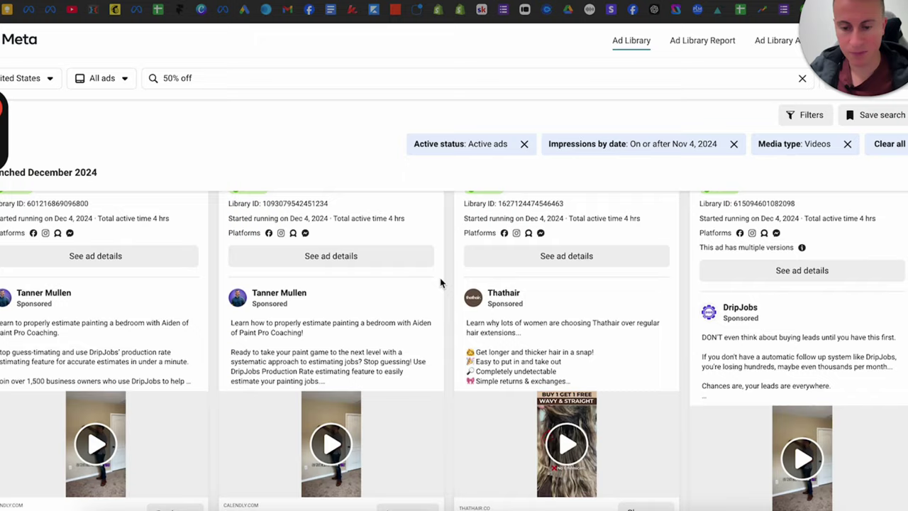
scroll(439, 281, "down", 1)
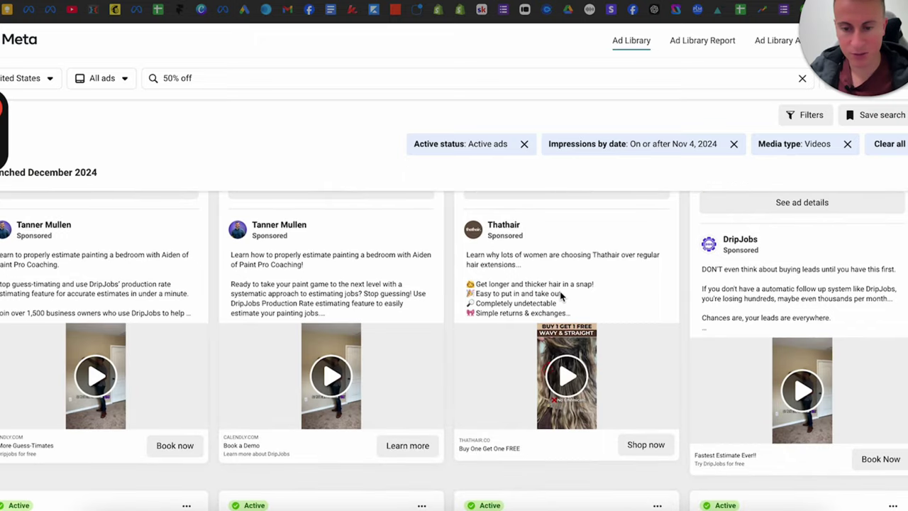
scroll(560, 296, "down", 1)
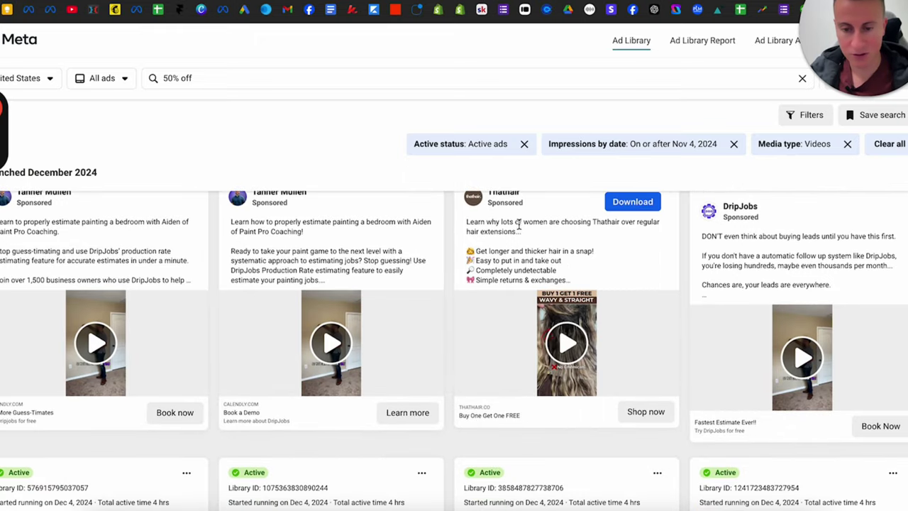
scroll(512, 194, "up", 1)
mouse_move(504, 283)
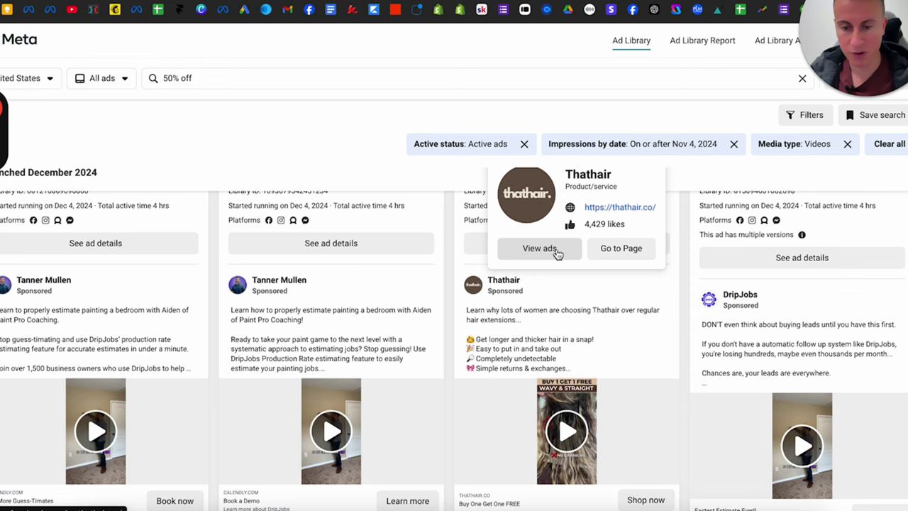
left_click(605, 227)
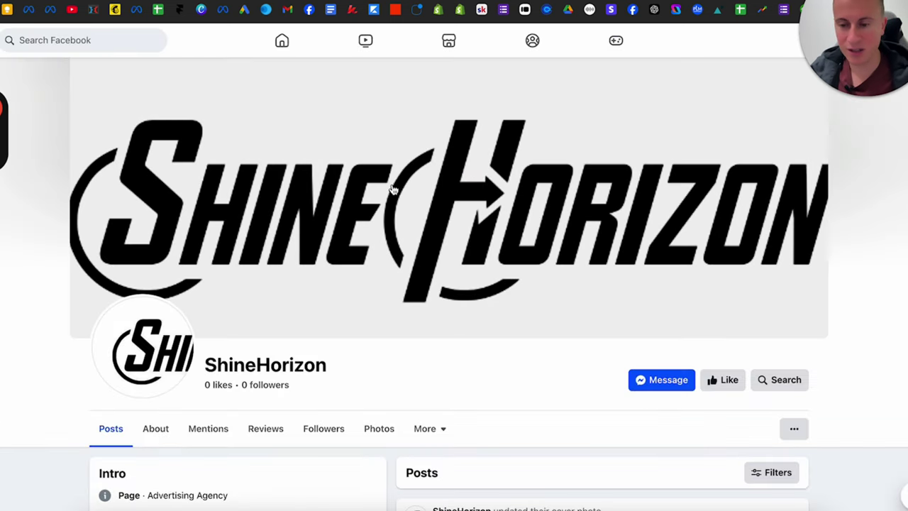
Switch to ShineHorizon's Facebook page and review its intro, photos and posts
scroll(392, 189, "down", 4)
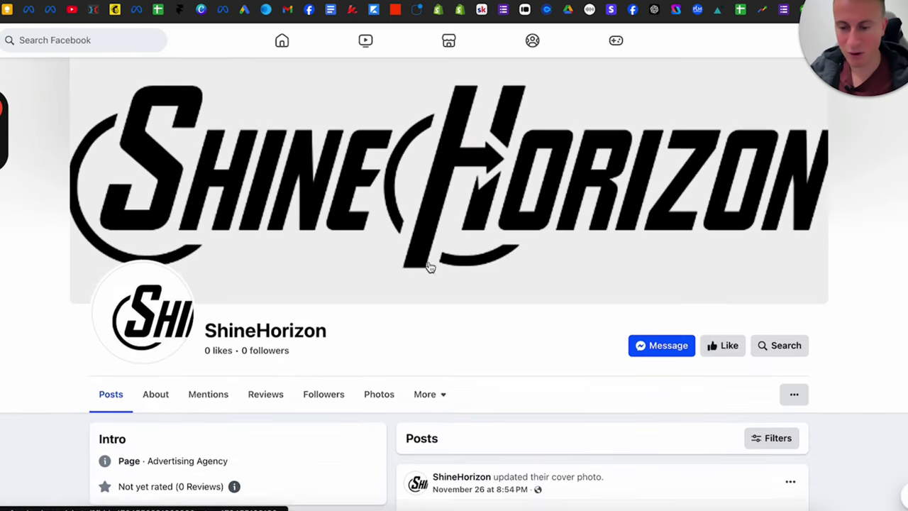
scroll(365, 320, "down", 1)
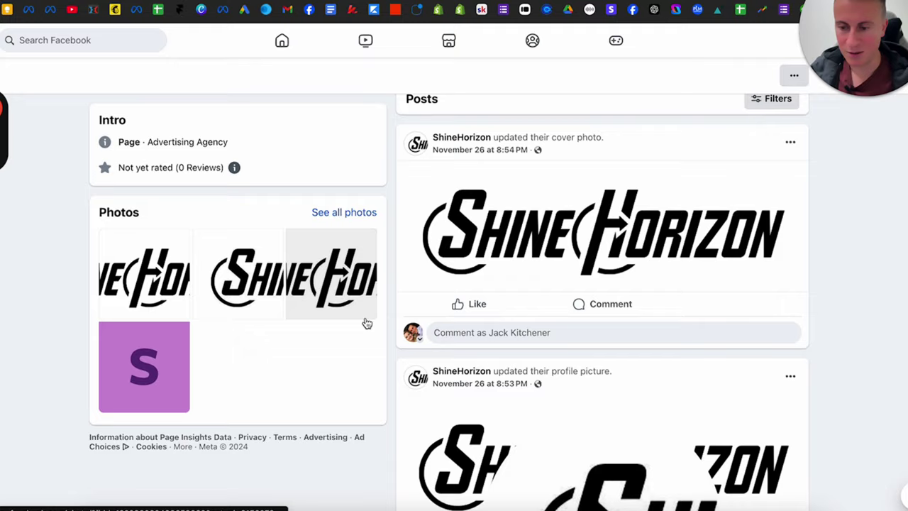
scroll(365, 321, "up", 1)
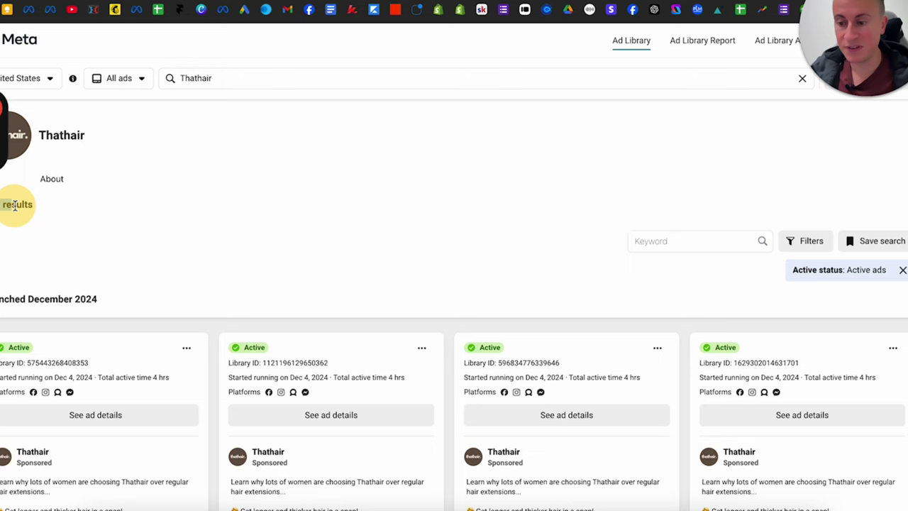
Switch to Thathair's Ad Library page, check its number of active ads and browse the list
left_click_drag(14, 205, 36, 208)
left_click(50, 211)
scroll(220, 343, "down", 5)
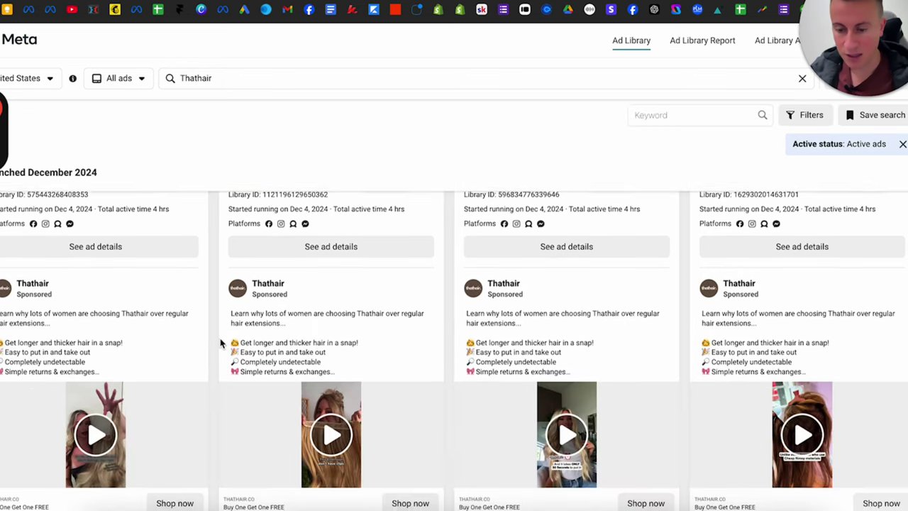
scroll(220, 344, "down", 10)
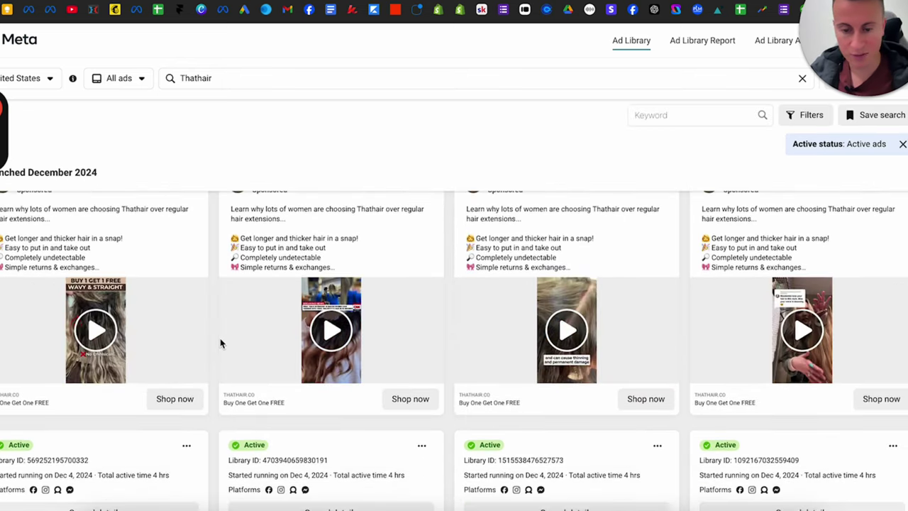
Review Thathair's active ads launched in December and November 2024, comparing their creatives and start dates
scroll(220, 343, "down", 3)
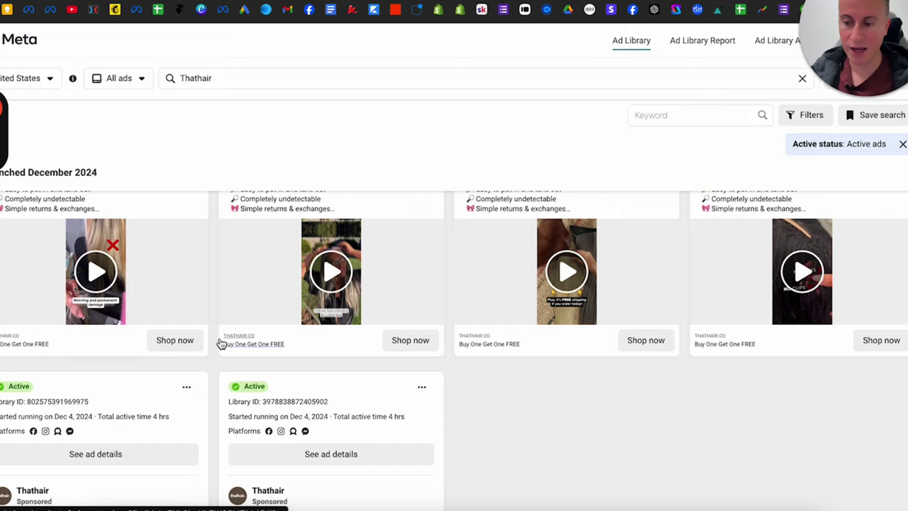
scroll(219, 344, "down", 12)
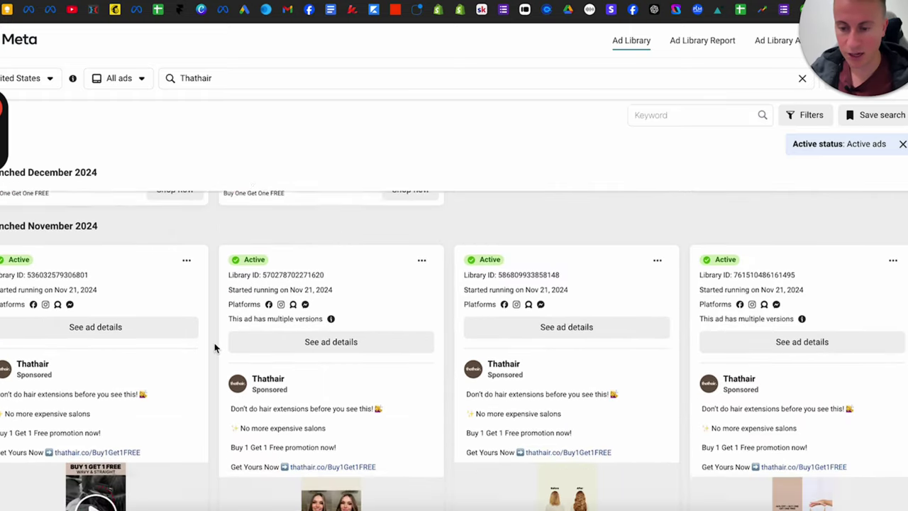
scroll(214, 342, "up", 10)
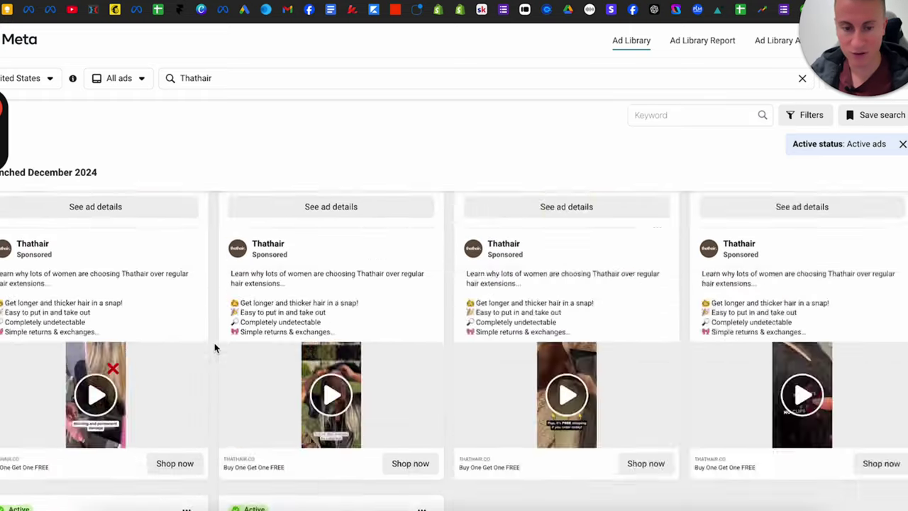
scroll(215, 347, "down", 4)
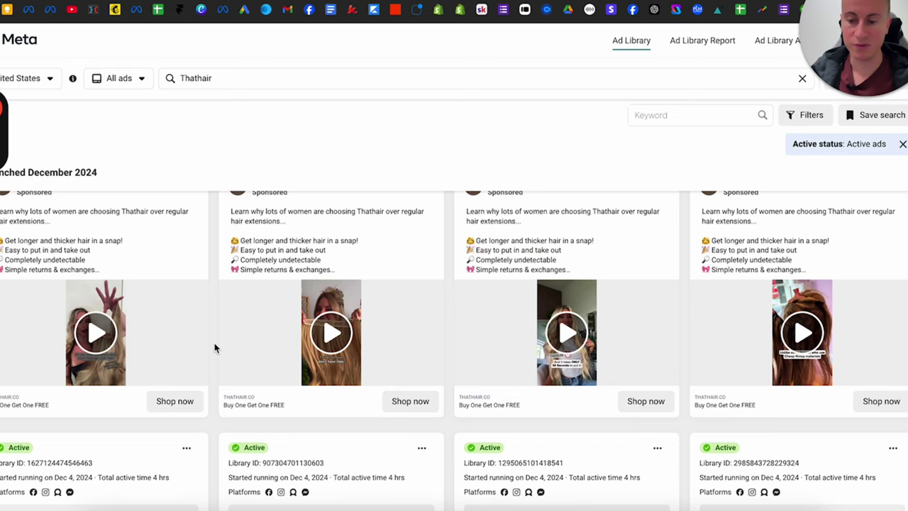
scroll(214, 346, "up", 3)
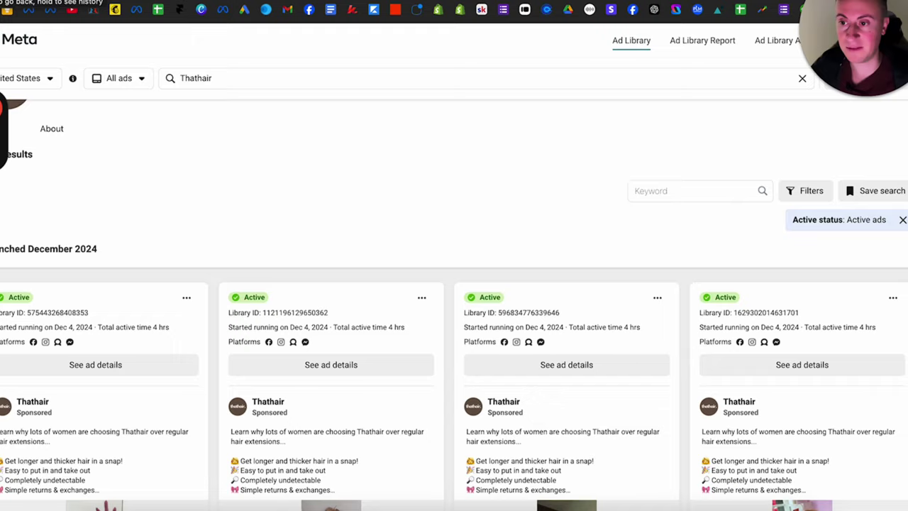
Return to the "50% off" video ad results and browse to the Wowpetsmart dog toy ad
left_click(2, 2)
scroll(213, 301, "down", 5)
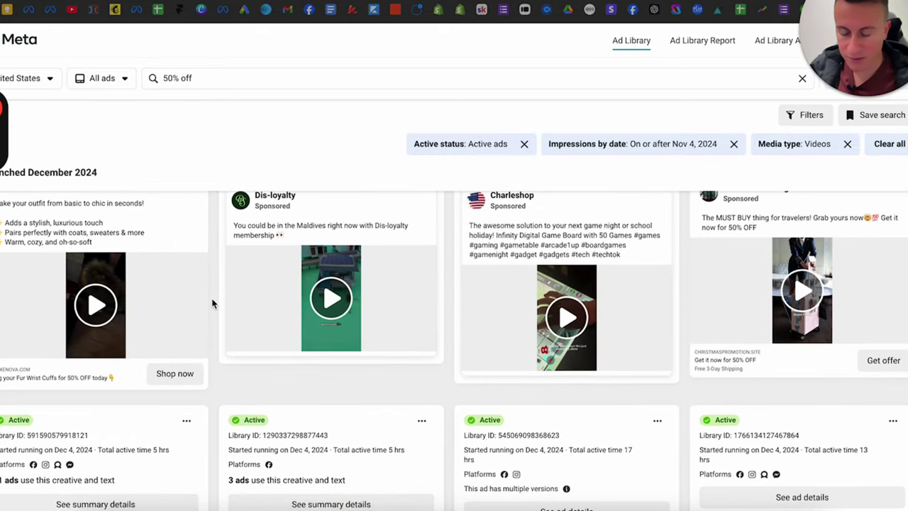
scroll(212, 303, "down", 5)
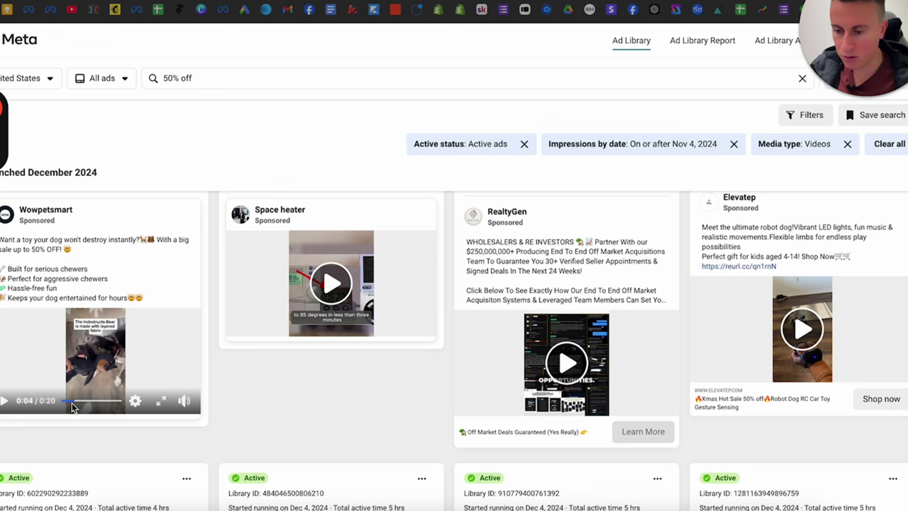
Watch part of the Wowpetsmart dog toy video ad, mute its sound and pause it
left_click(67, 404)
left_click(4, 402)
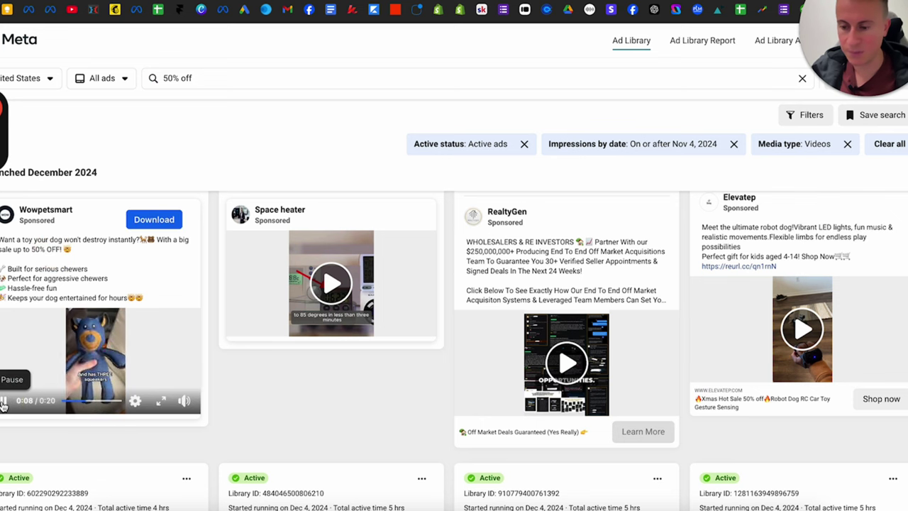
left_click(3, 403)
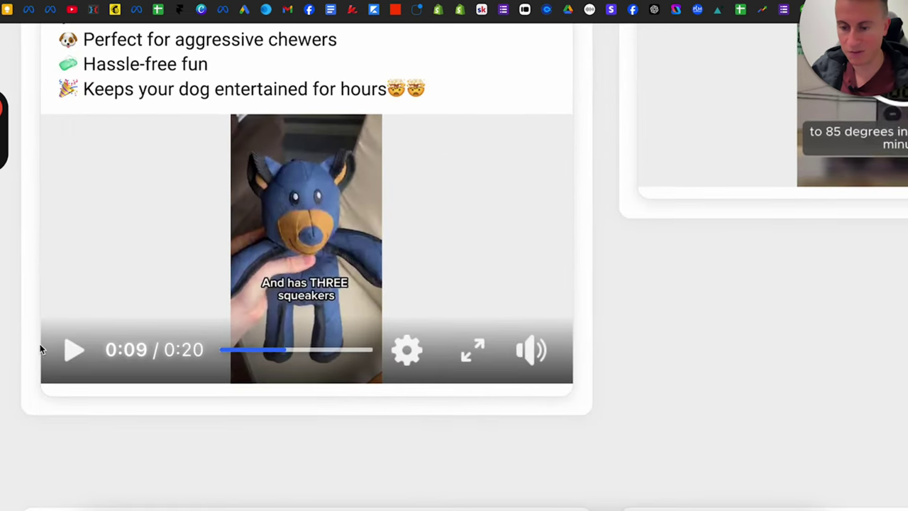
left_click(74, 349)
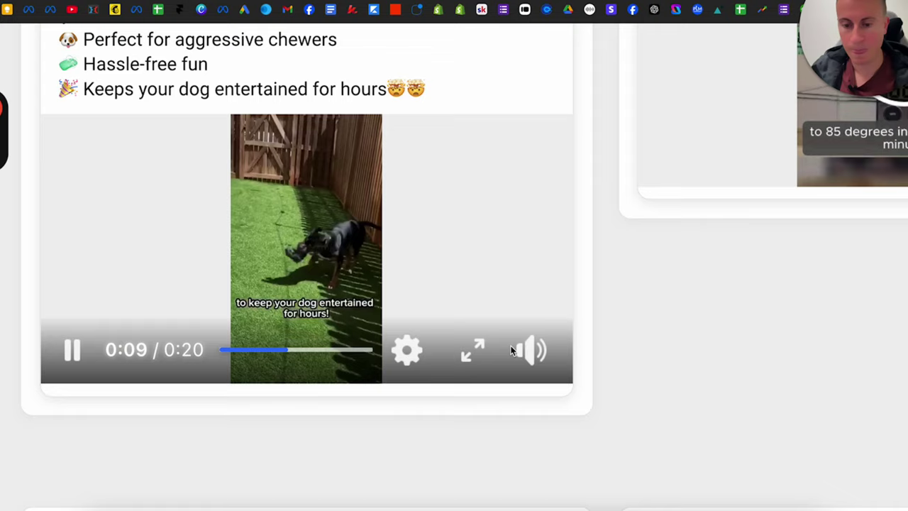
left_click(536, 312)
left_click(532, 306)
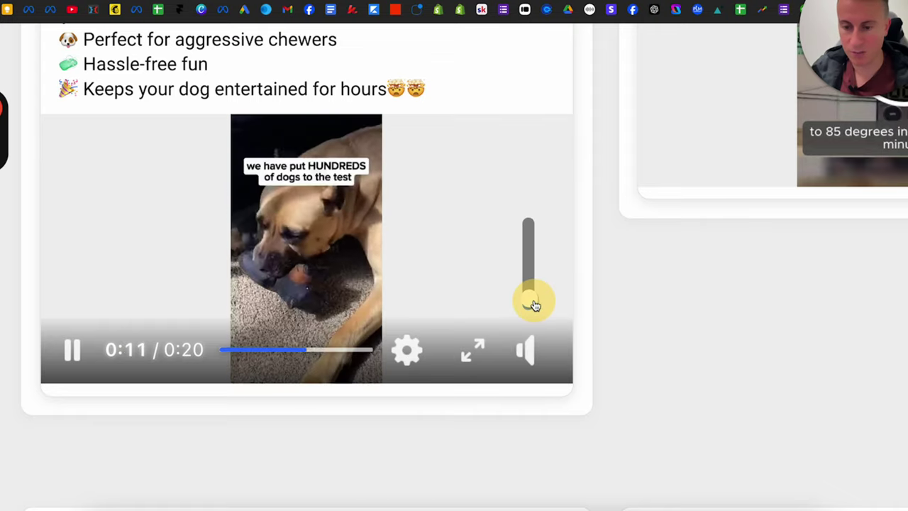
scroll(324, 280, "up", 1)
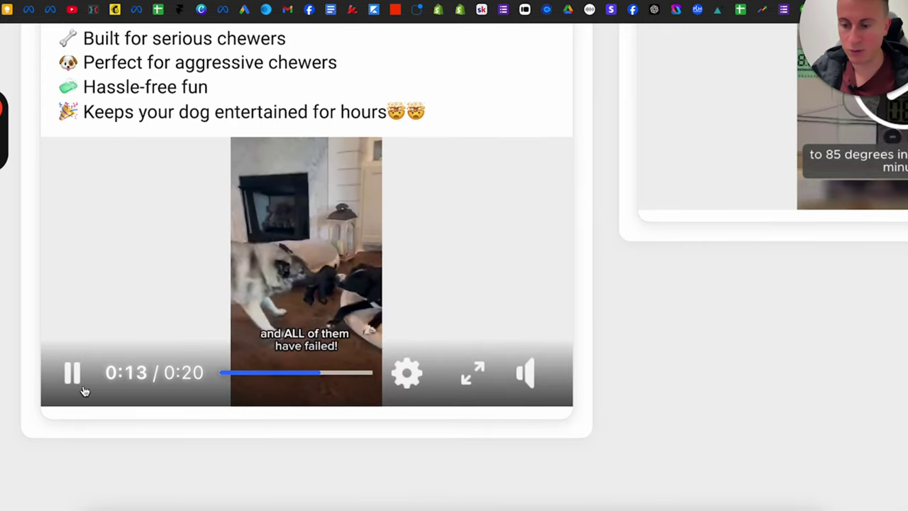
left_click(71, 372)
Open the list of all ads run by the advertiser Wowpetsmart
scroll(71, 372, "up", 5)
mouse_move(174, 183)
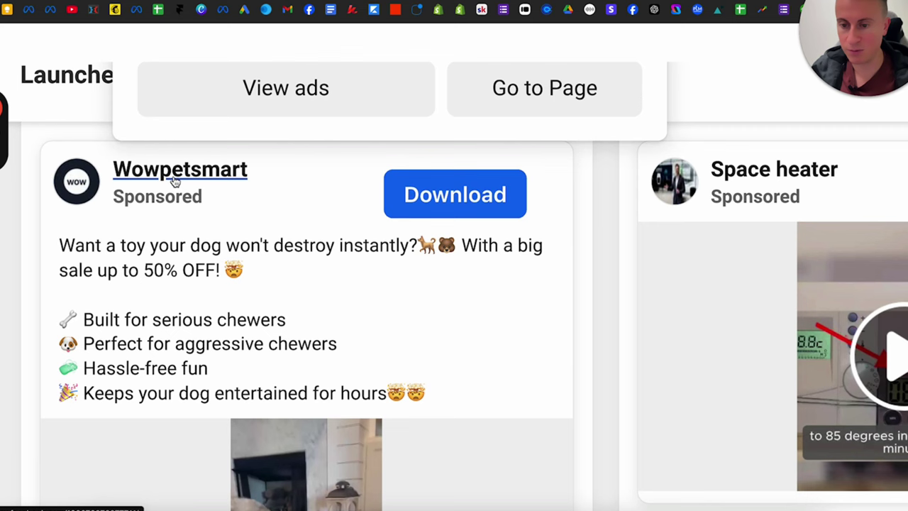
left_click(386, 93)
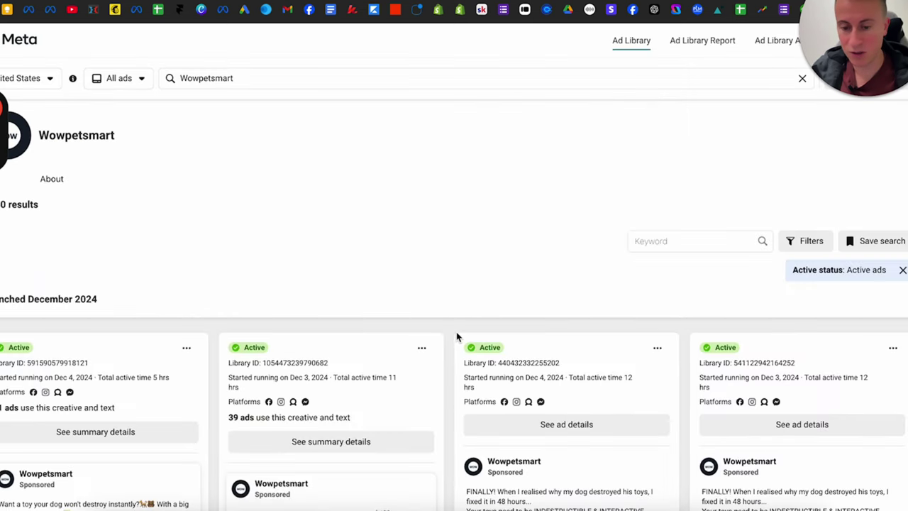
Browse Wowpetsmart's active ads, checking the creatives, start dates and how many ads reuse each creative
scroll(457, 337, "down", 3)
scroll(449, 337, "down", 1)
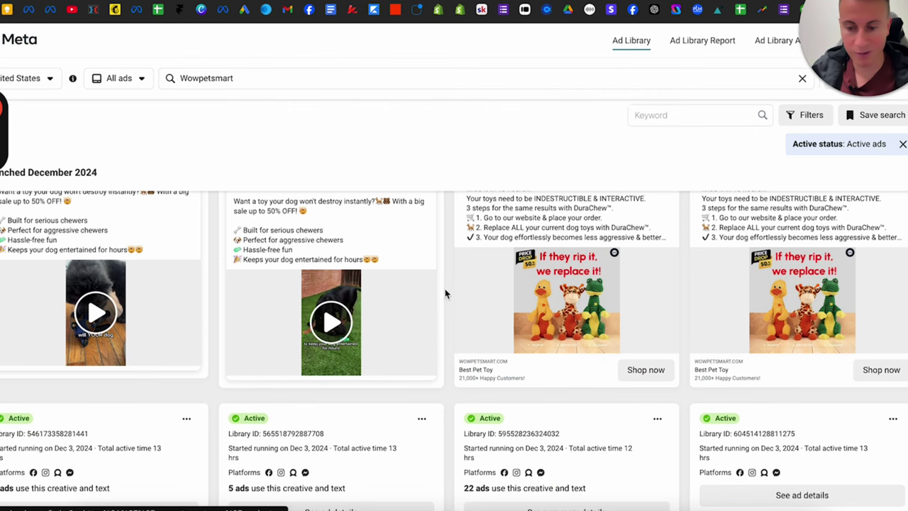
scroll(446, 293, "down", 5)
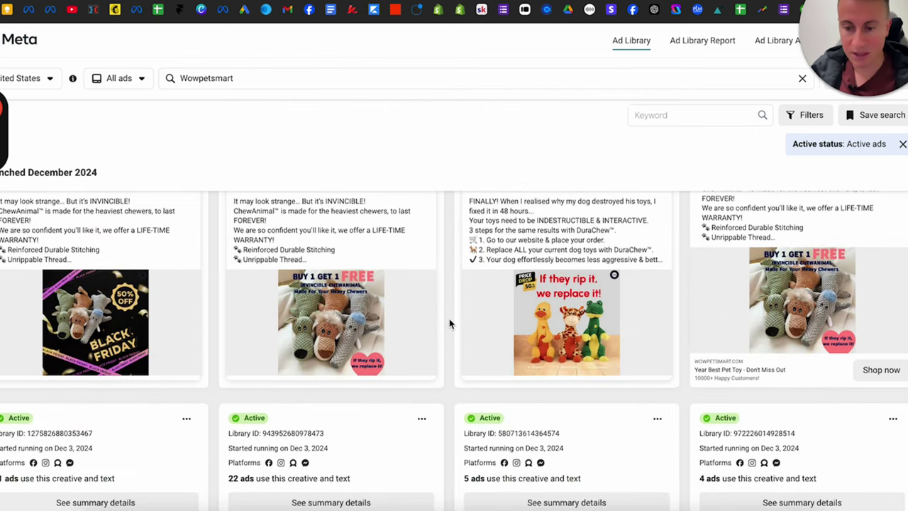
scroll(450, 320, "down", 1)
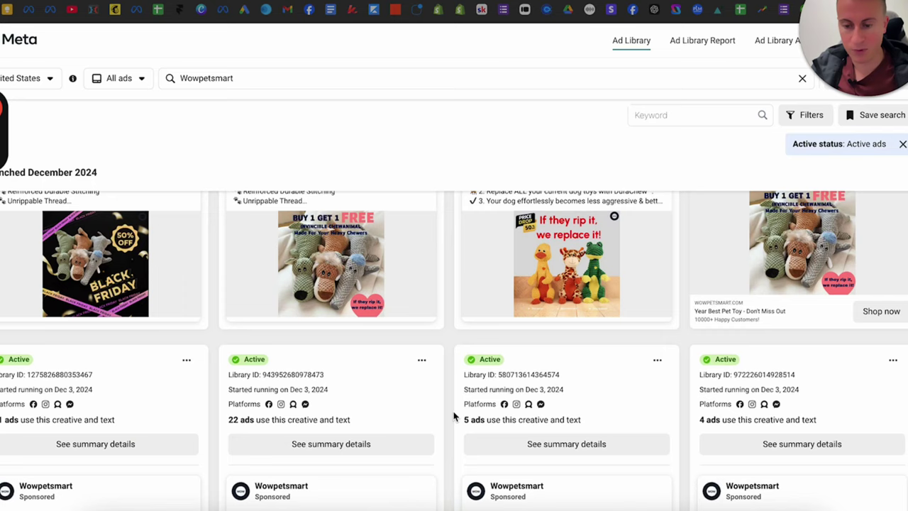
scroll(452, 344, "down", 4)
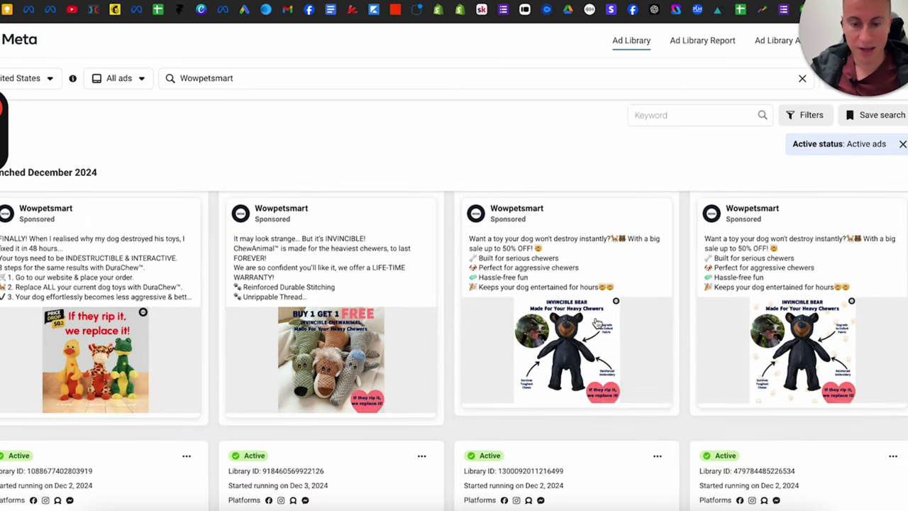
scroll(447, 311, "down", 6)
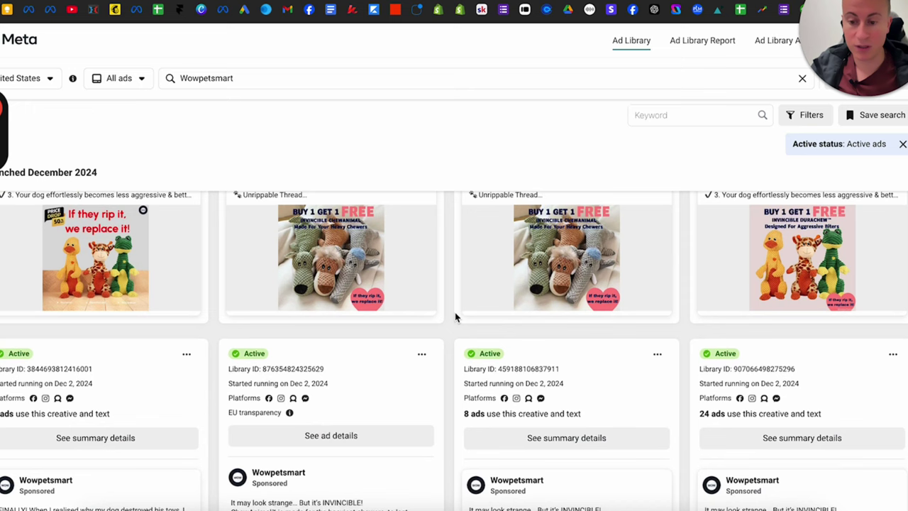